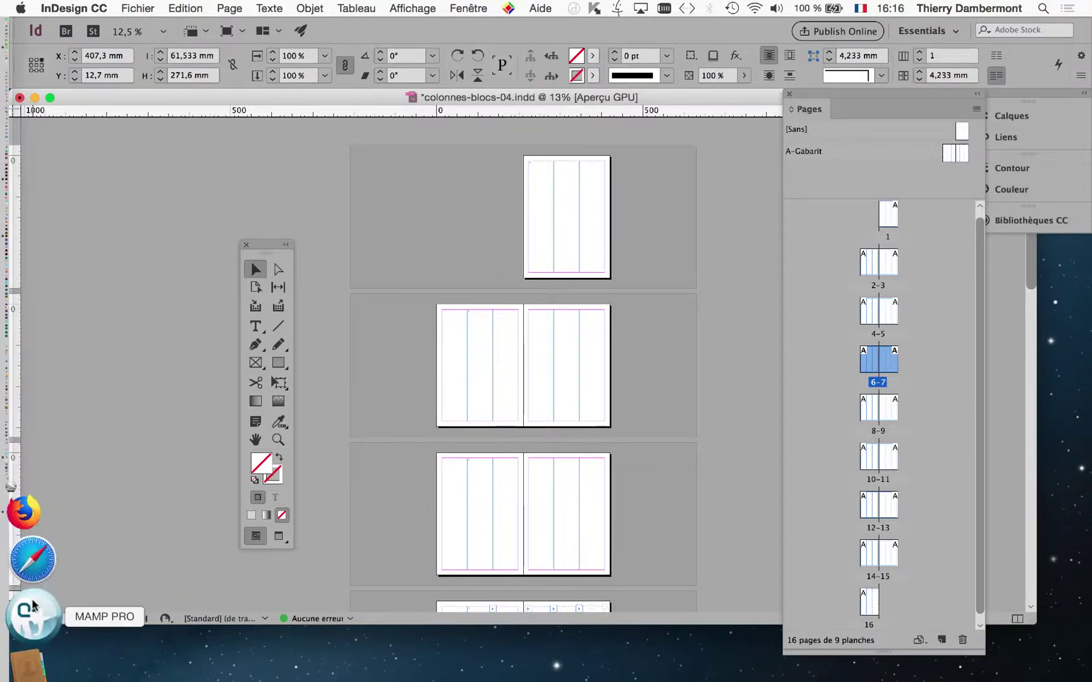
# Switch to Firefox, search the web for "wikipedia lune" and open the "Lune — Wikipédia" article.
pyautogui.click(35, 600)
pyautogui.click(30, 585)
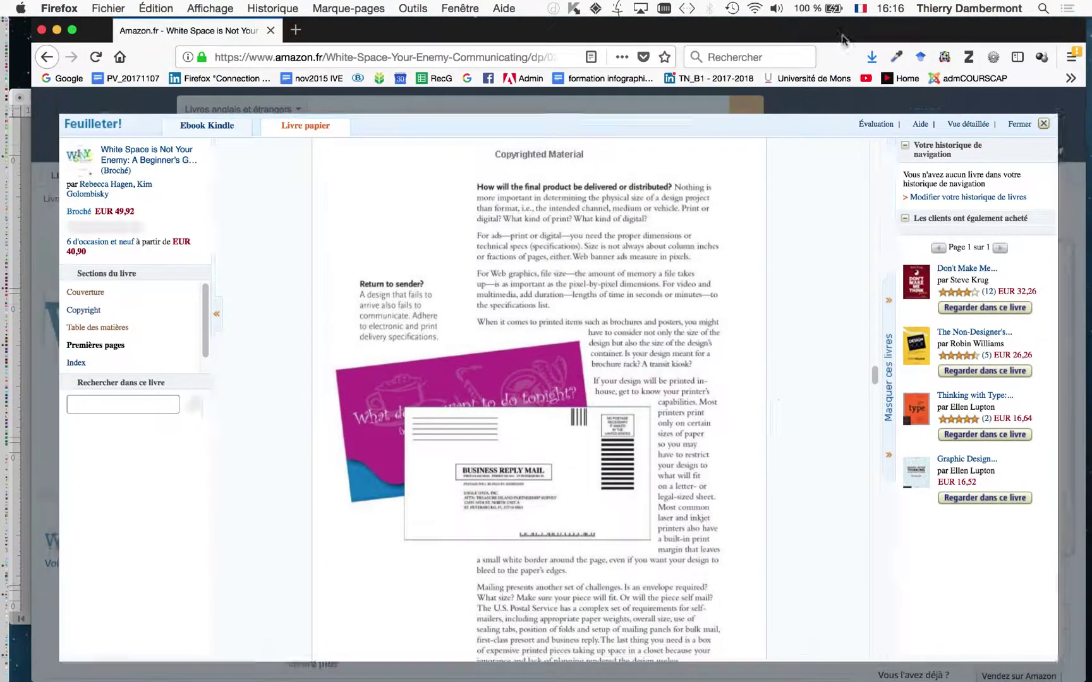
pyautogui.click(771, 57)
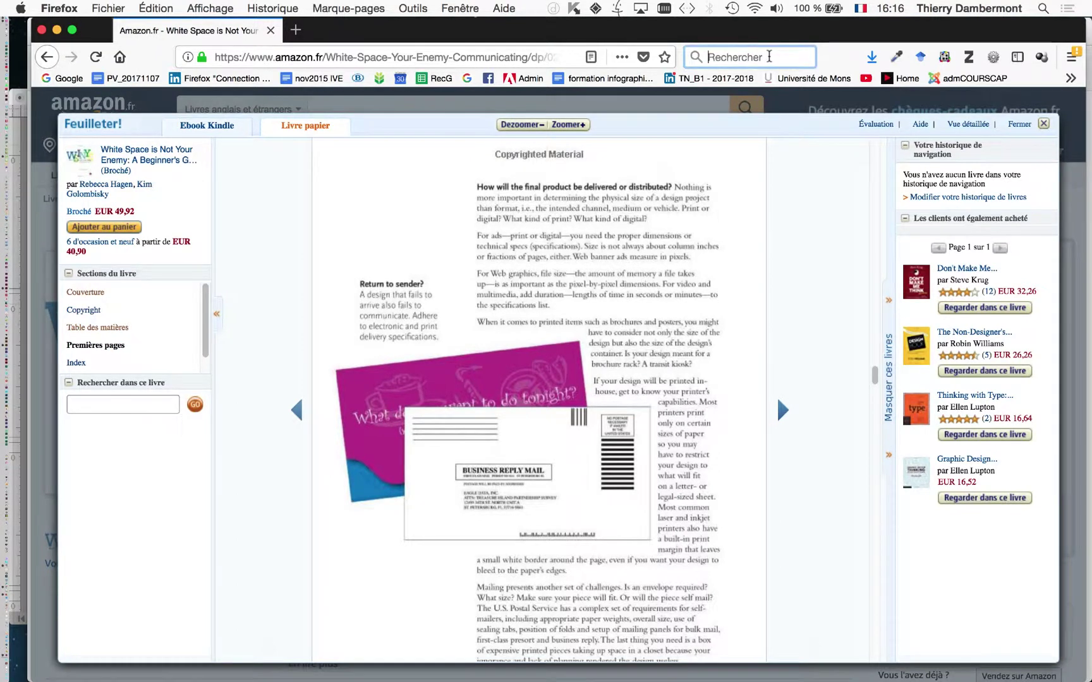
pyautogui.write('wikipedi')
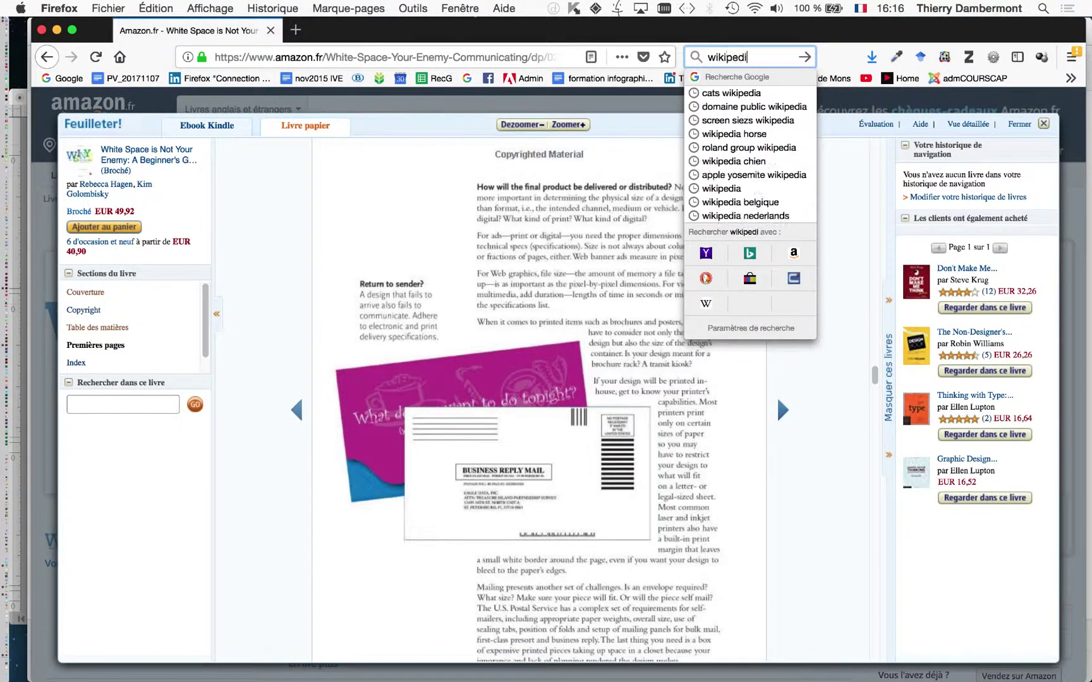
pyautogui.write('a lune')
pyautogui.press('Return')
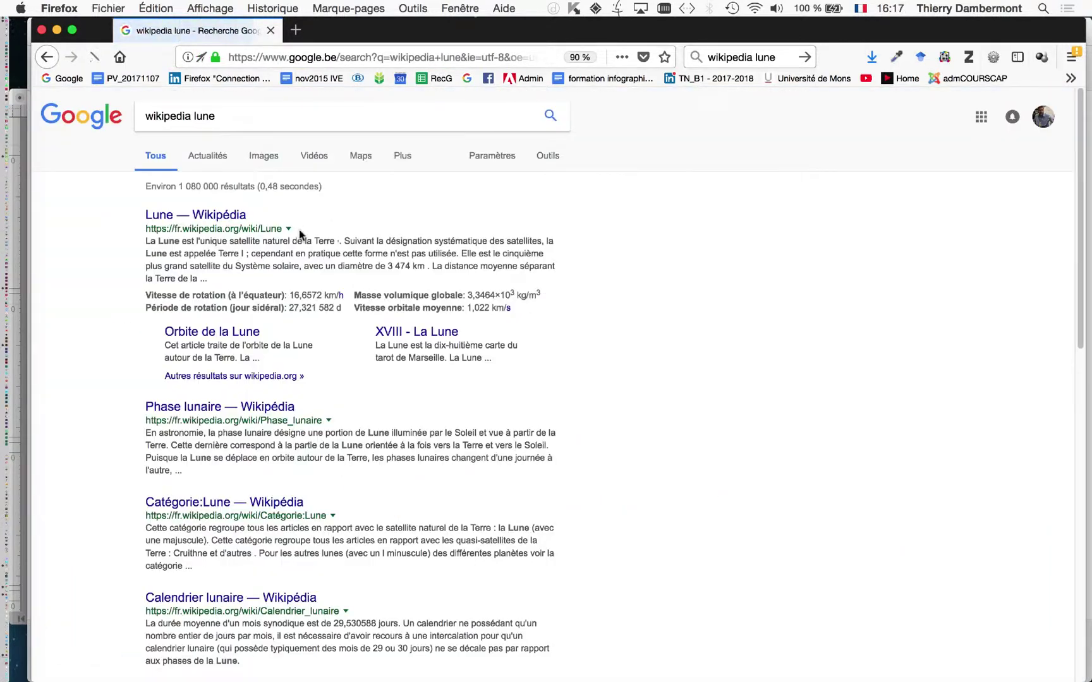
pyautogui.click(189, 215)
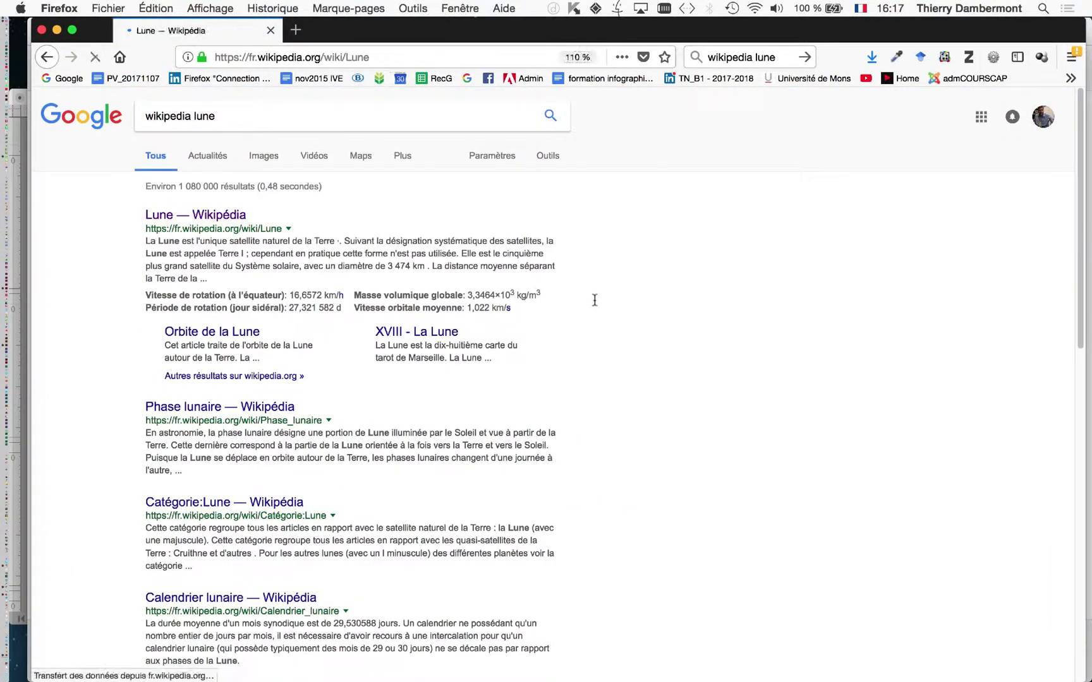
# Select the article text from the "Caractéristiques physiques" heading down to the last paragraph before "Symboles Unicode".
pyautogui.scroll(-15, 594, 303)
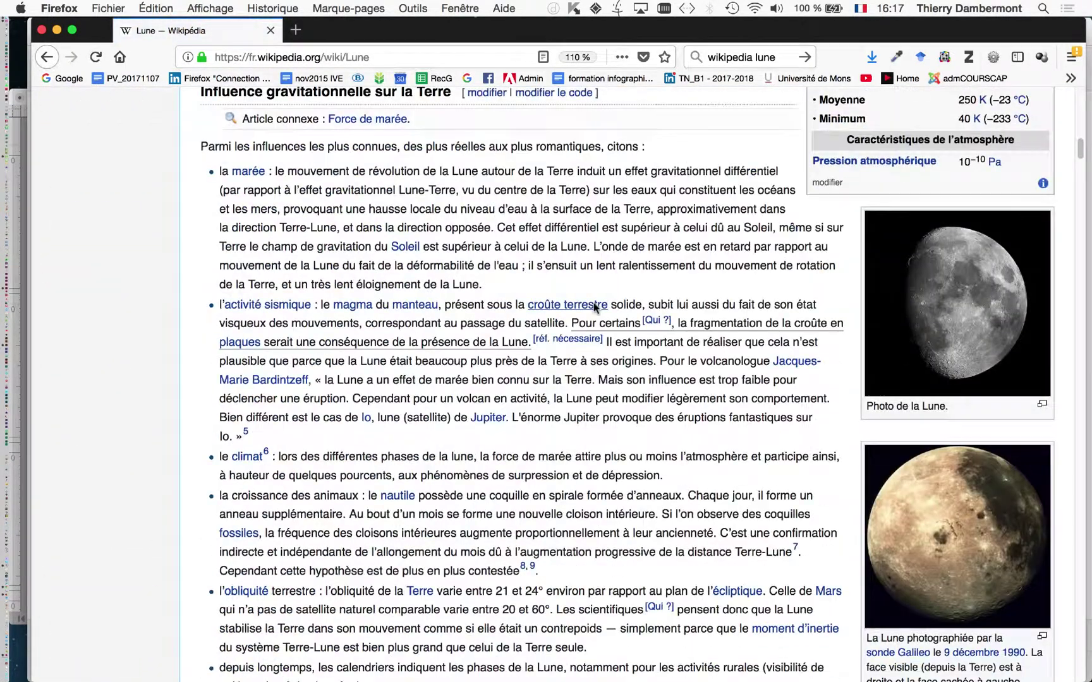
pyautogui.scroll(-20, 595, 307)
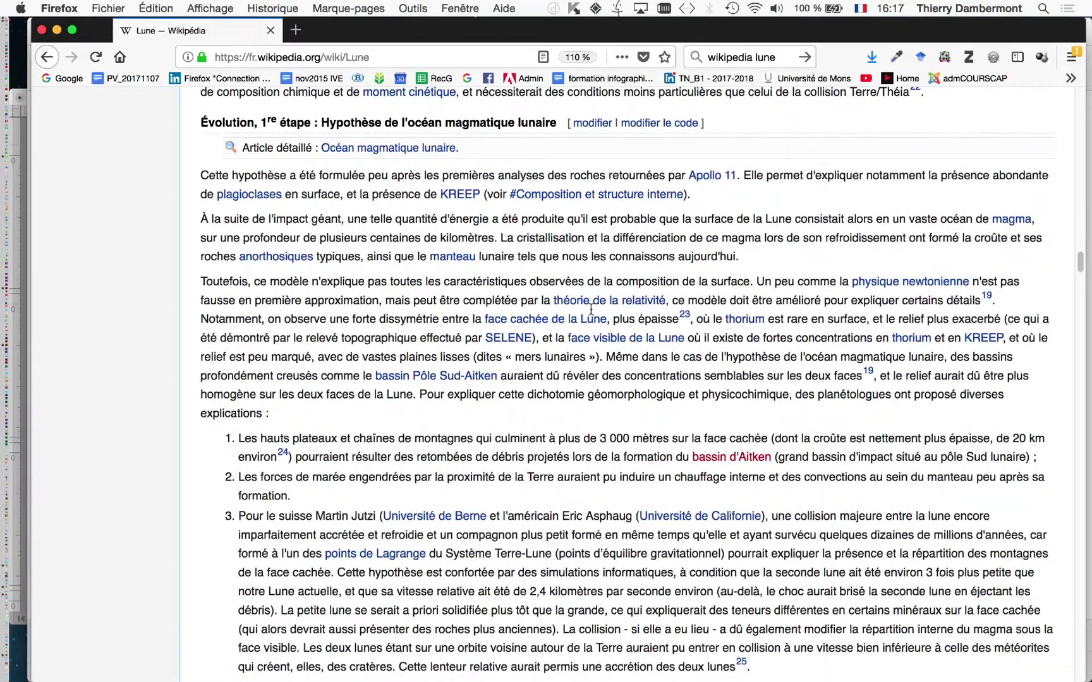
pyautogui.scroll(-15, 591, 310)
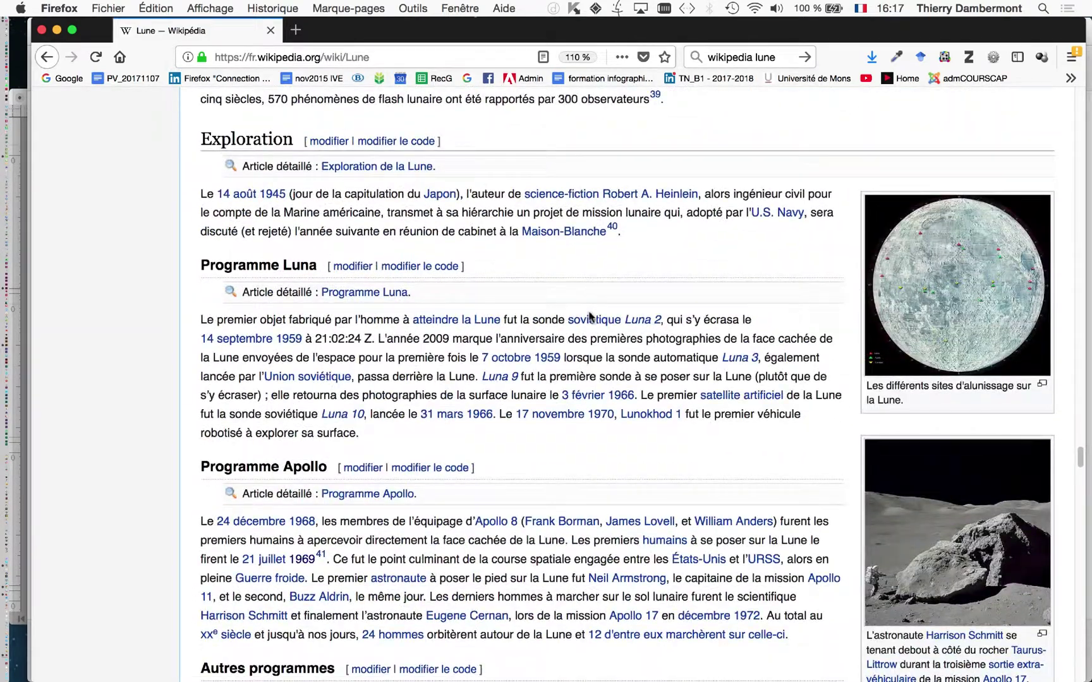
pyautogui.scroll(-20, 587, 345)
pyautogui.scroll(6, 580, 273)
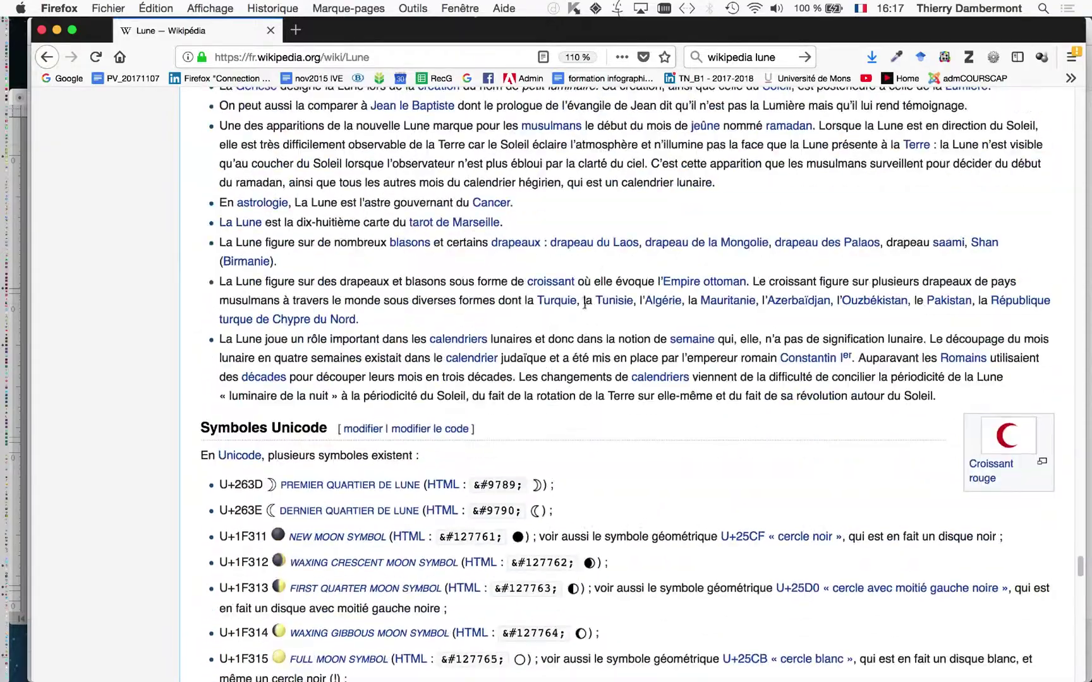
pyautogui.moveTo(948, 403); pyautogui.dragTo(927, 339)
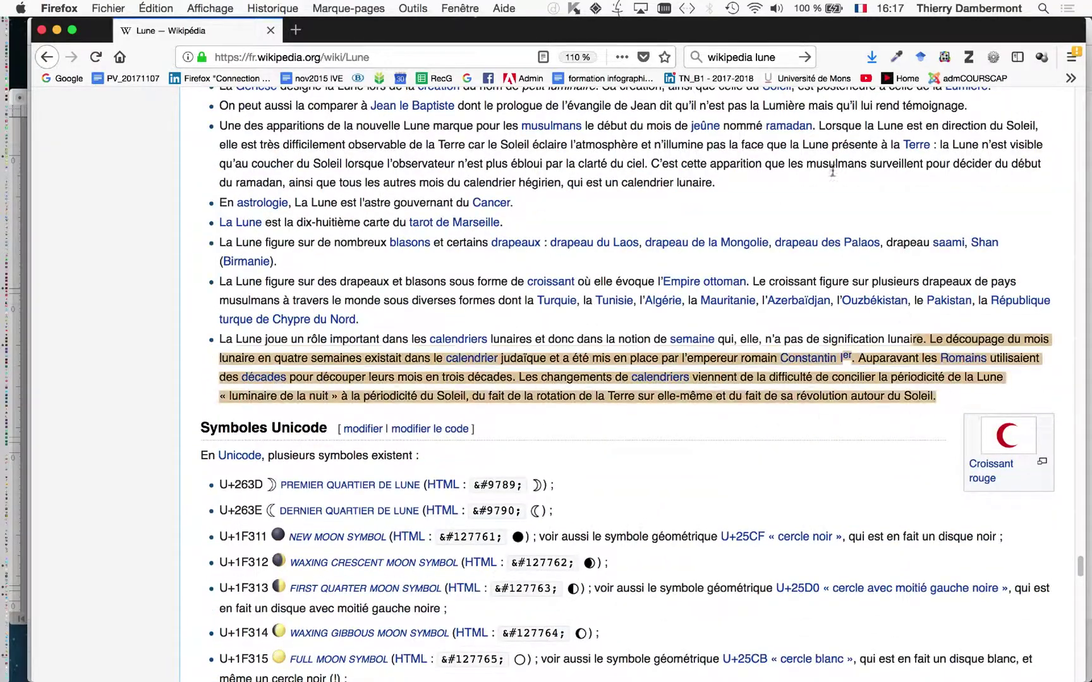
pyautogui.scroll(10, 927, 340)
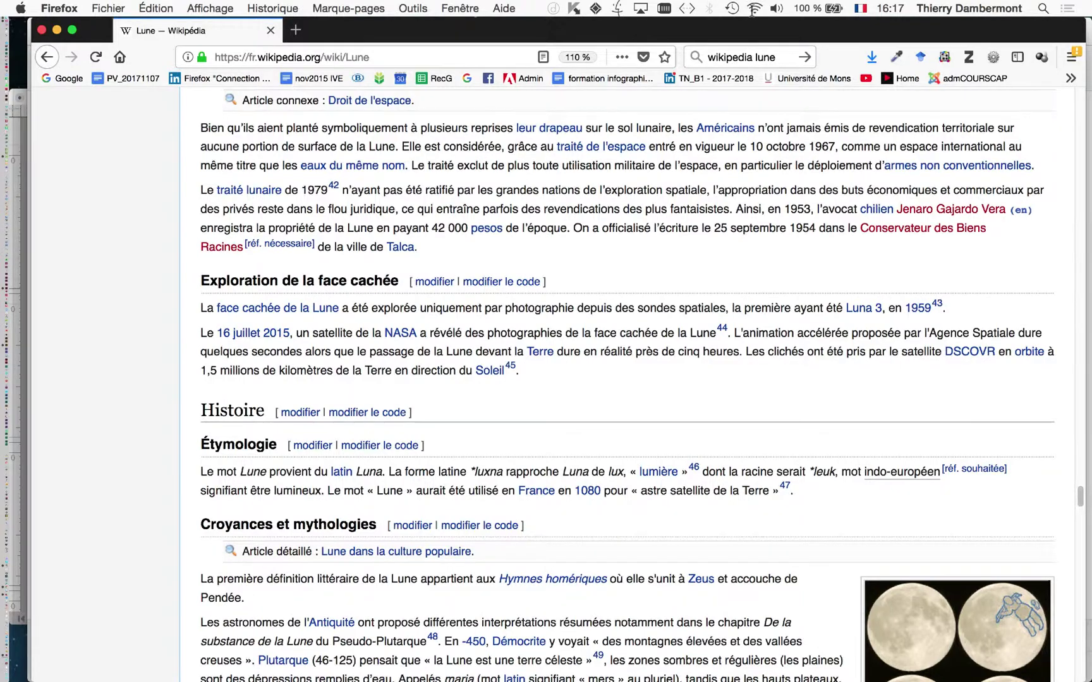
pyautogui.moveTo(752, 10); pyautogui.dragTo(570, 679)
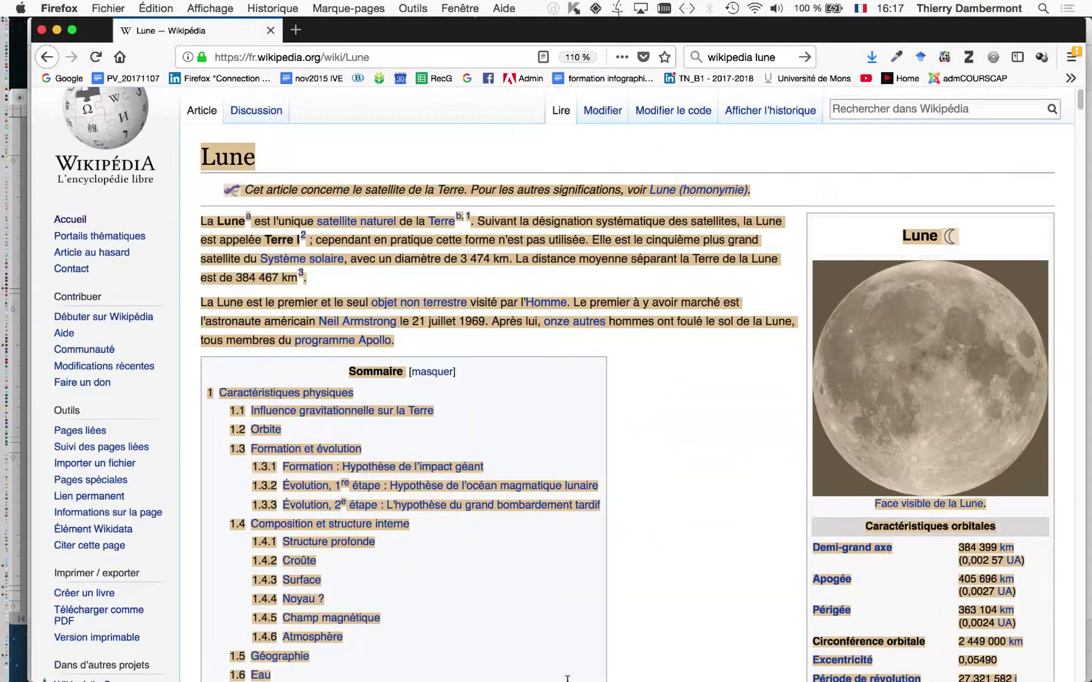
pyautogui.moveTo(649, 678); pyautogui.dragTo(215, 450)
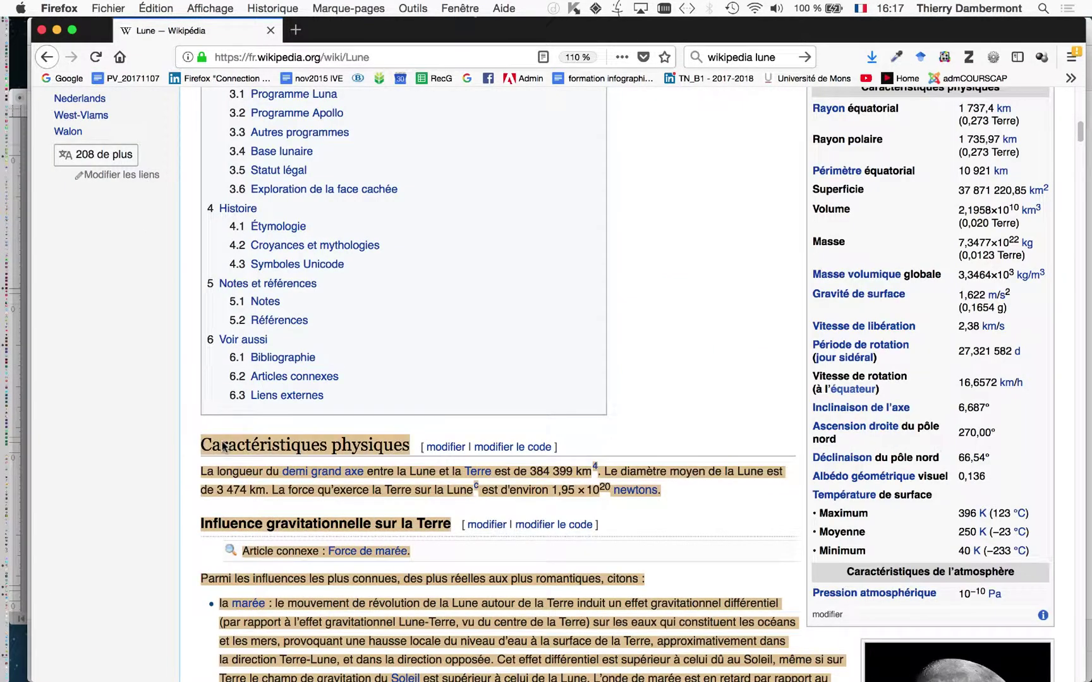
# Reduce the page zoom to 30 %, narrow the browser window and examine the extent of the selected text.
pyautogui.press('super+minus')
pyautogui.press('super+minus')
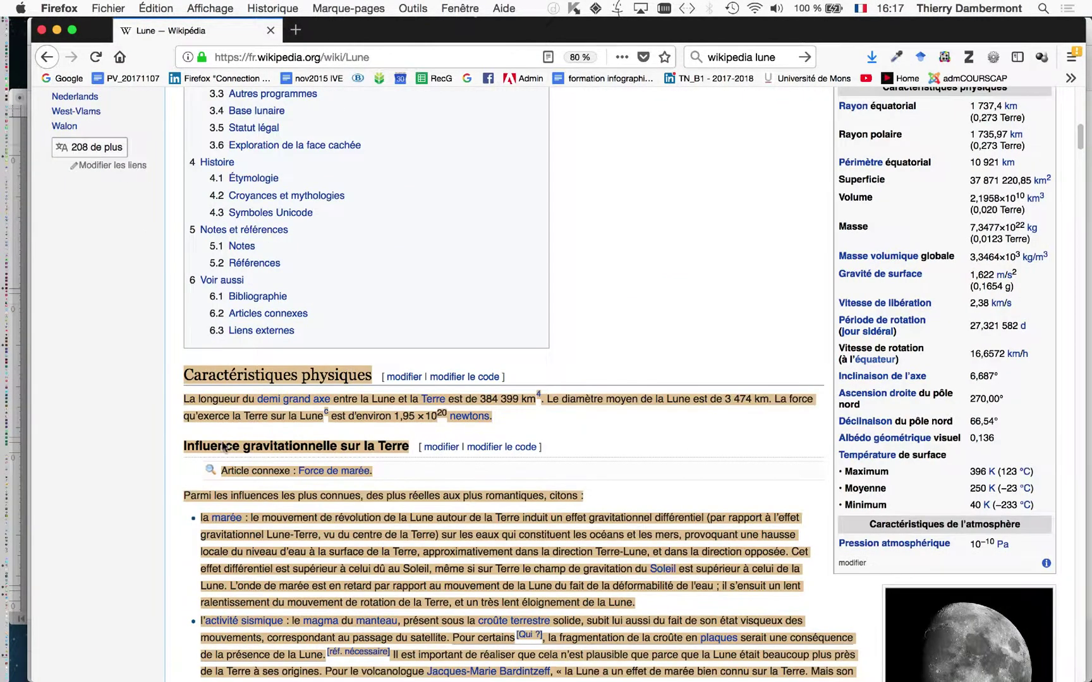
pyautogui.press('super+minus')
pyautogui.press('super+minus')
pyautogui.press('super+minus')
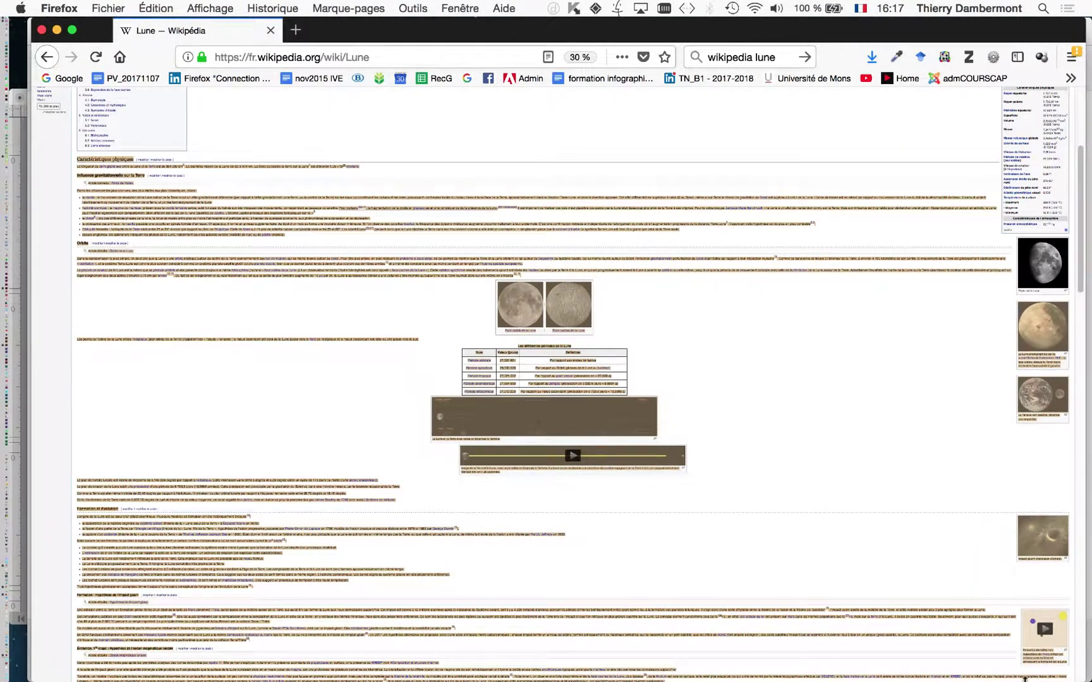
pyautogui.moveTo(1043, 676); pyautogui.dragTo(539, 675)
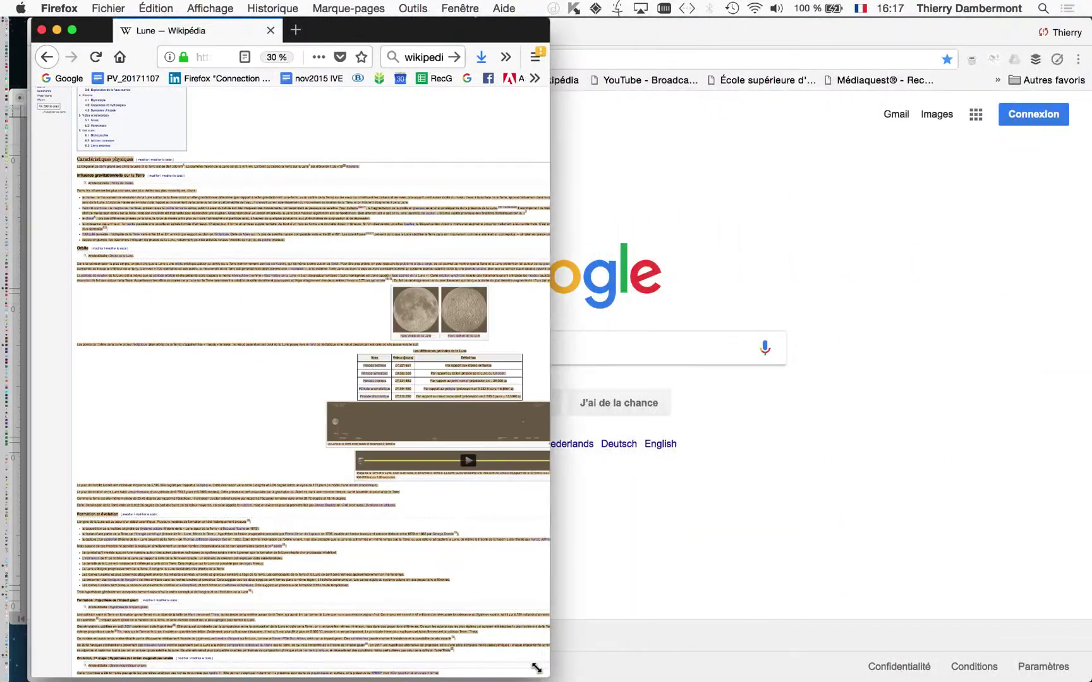
pyautogui.scroll(-5, 389, 492)
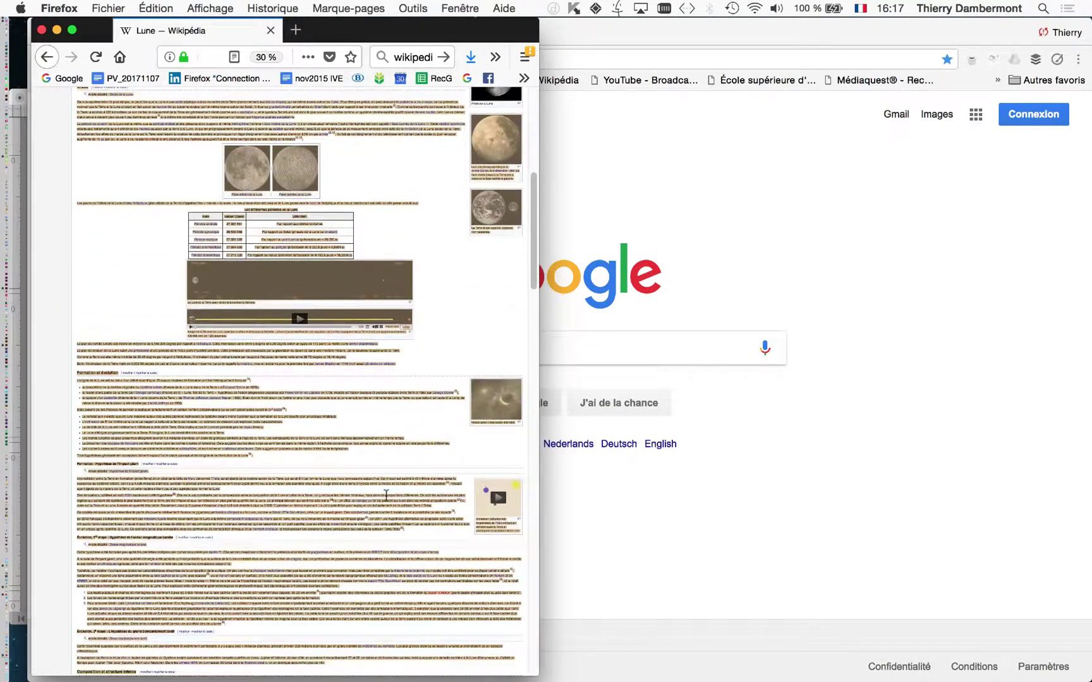
pyautogui.scroll(-15, 384, 497)
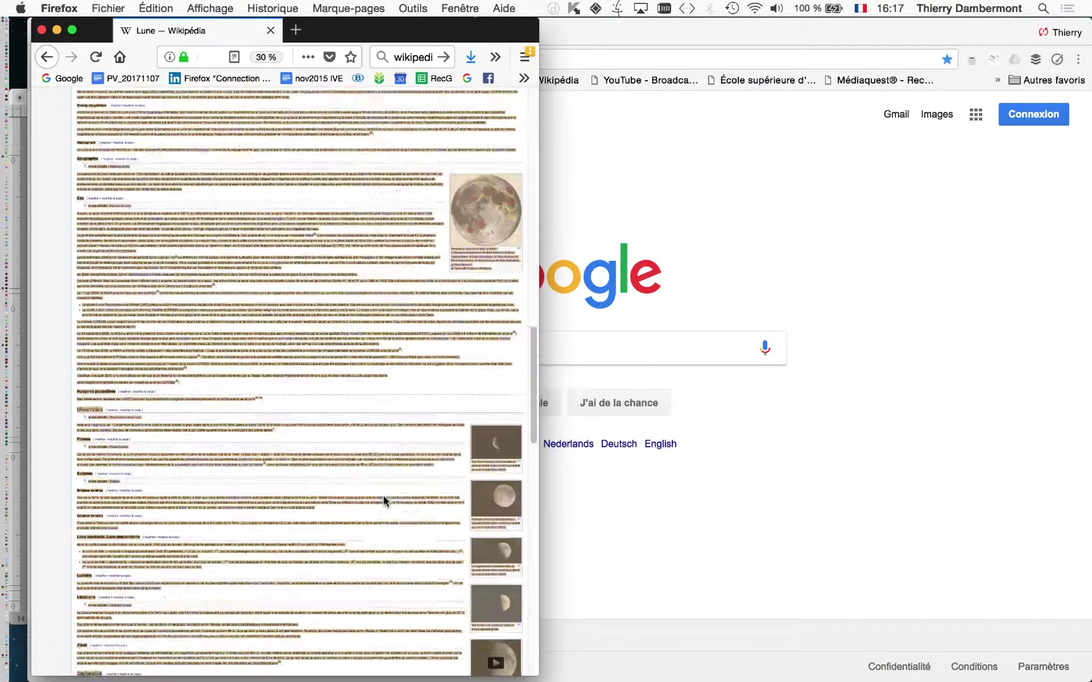
pyautogui.scroll(20, 200, 353)
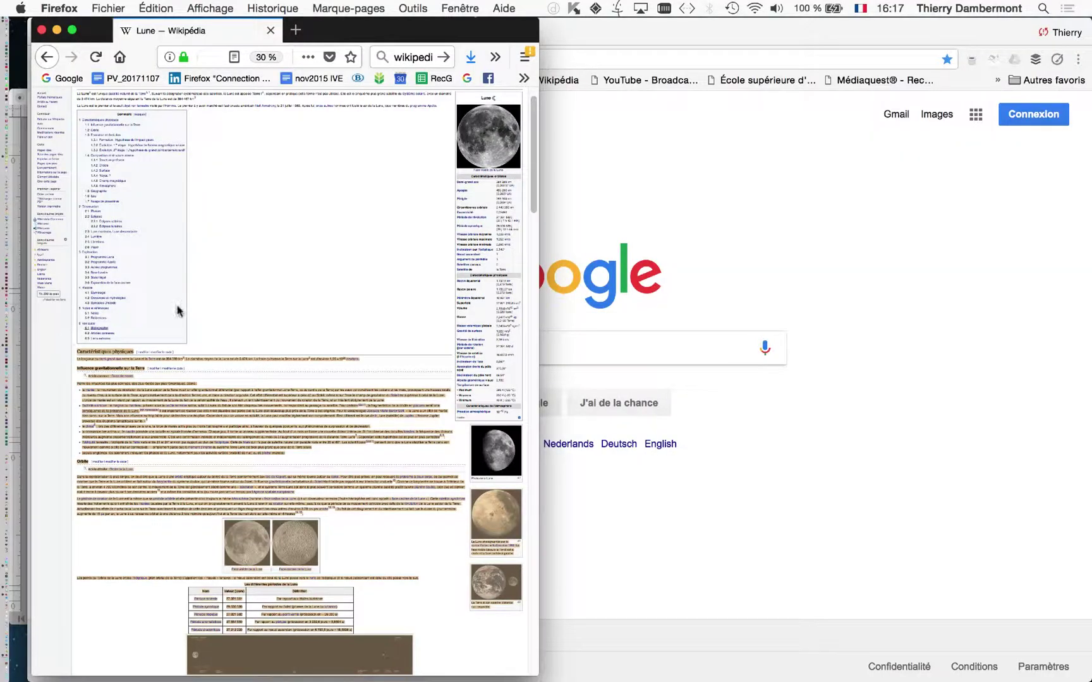
# Switch back to InDesign and try the Type tool on the columns of page 2.
pyautogui.press('super+Tab')
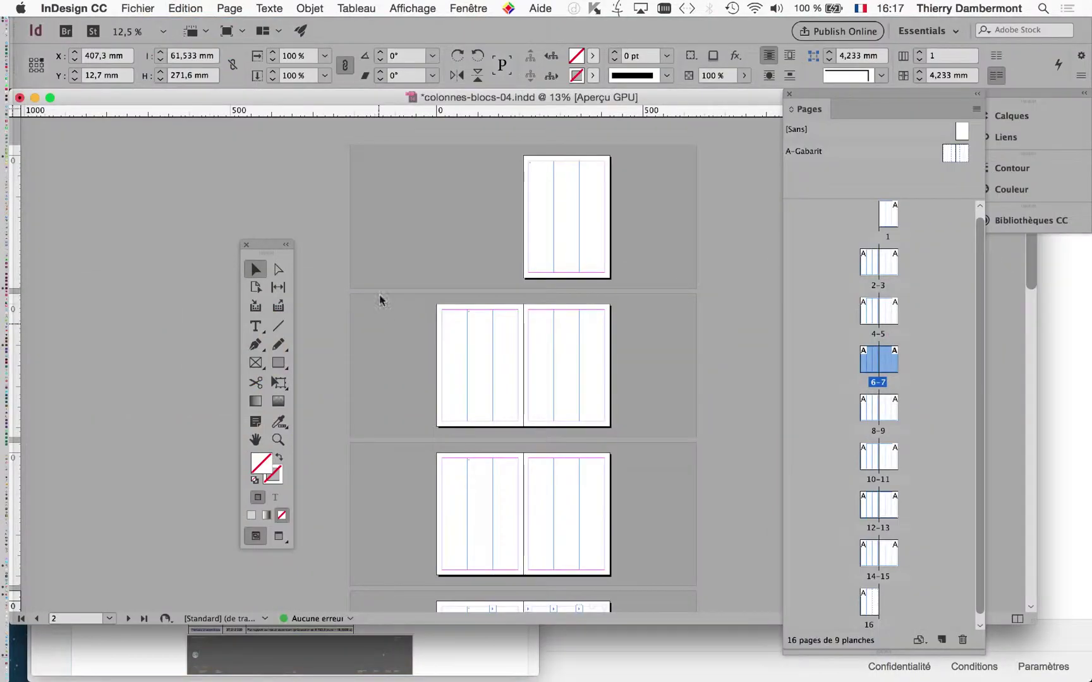
pyautogui.click(256, 326)
pyautogui.click(256, 327)
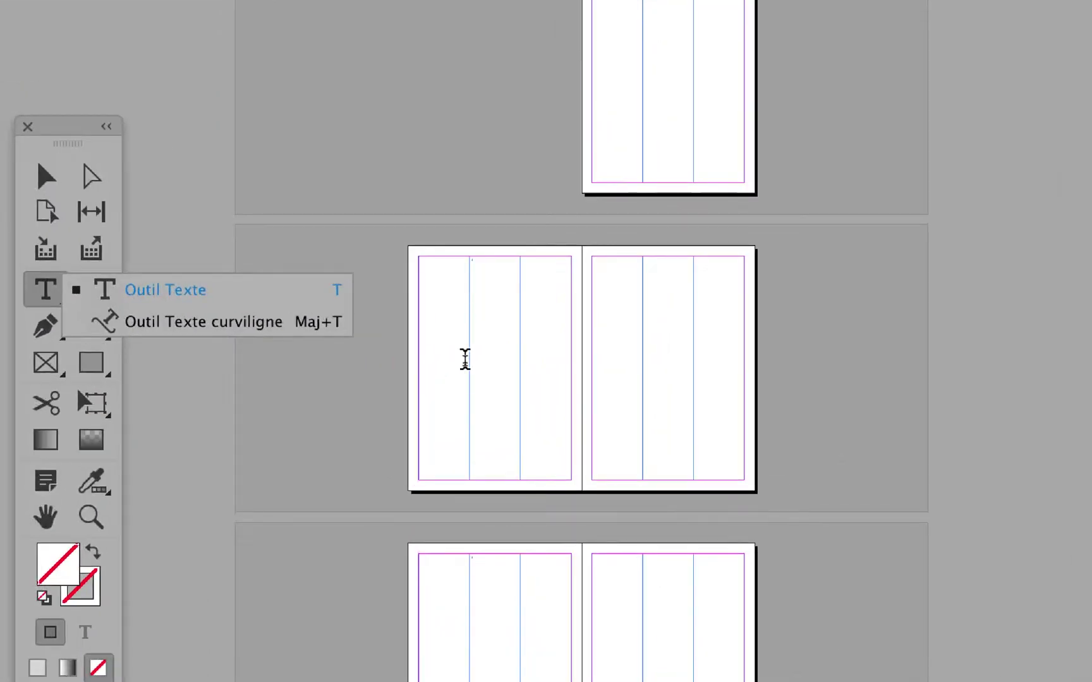
pyautogui.click(484, 367)
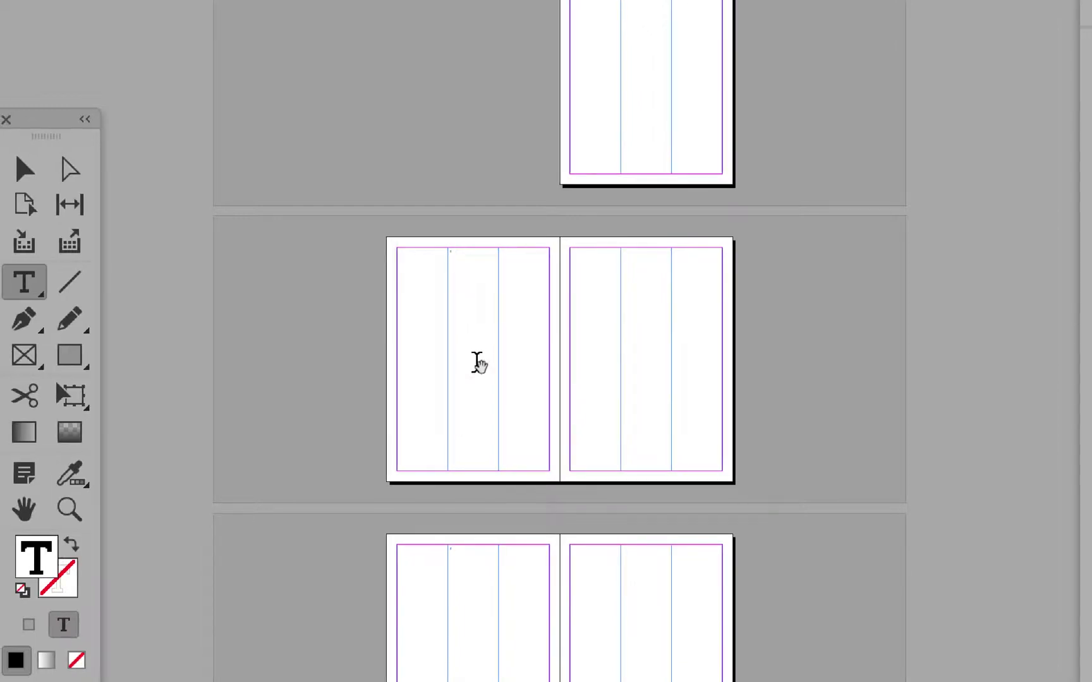
pyautogui.hotkey('ctrl', '=')
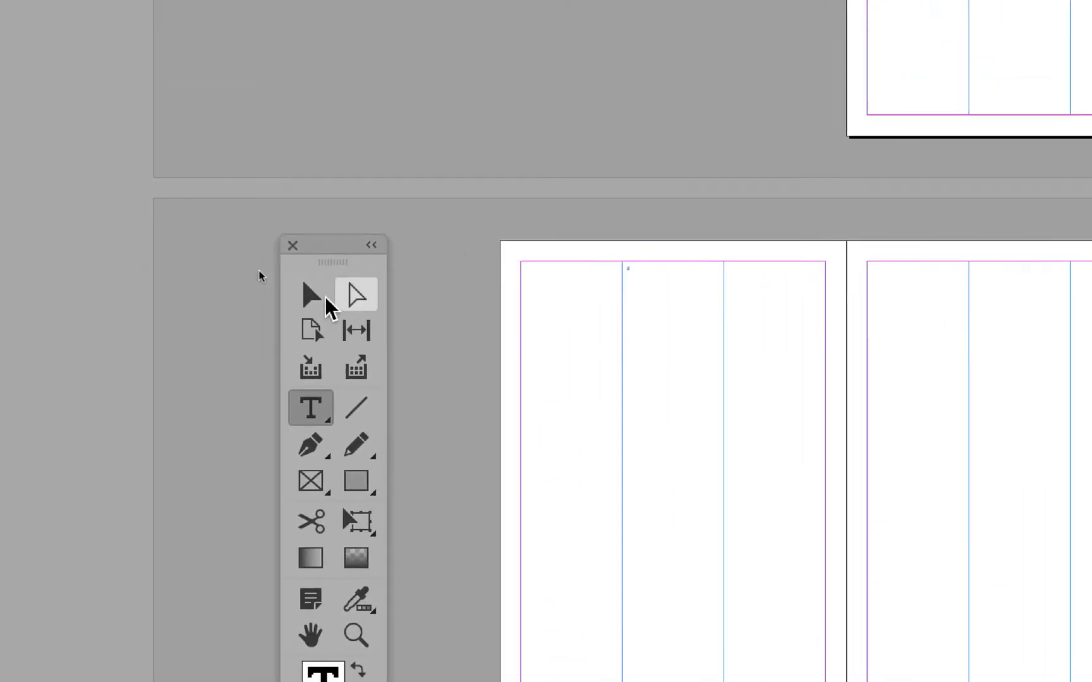
# Select the first-column text frame on page 2 and thread it to the second-column frame.
pyautogui.click(311, 295)
pyautogui.click(562, 394)
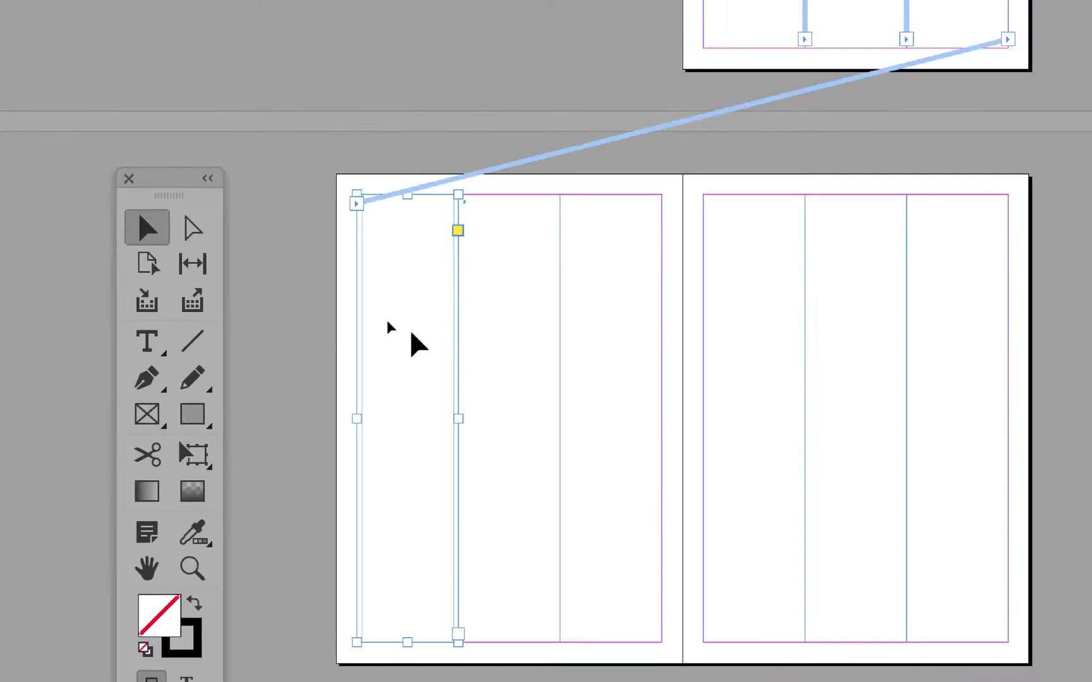
pyautogui.click(635, 420)
pyautogui.click(385, 344)
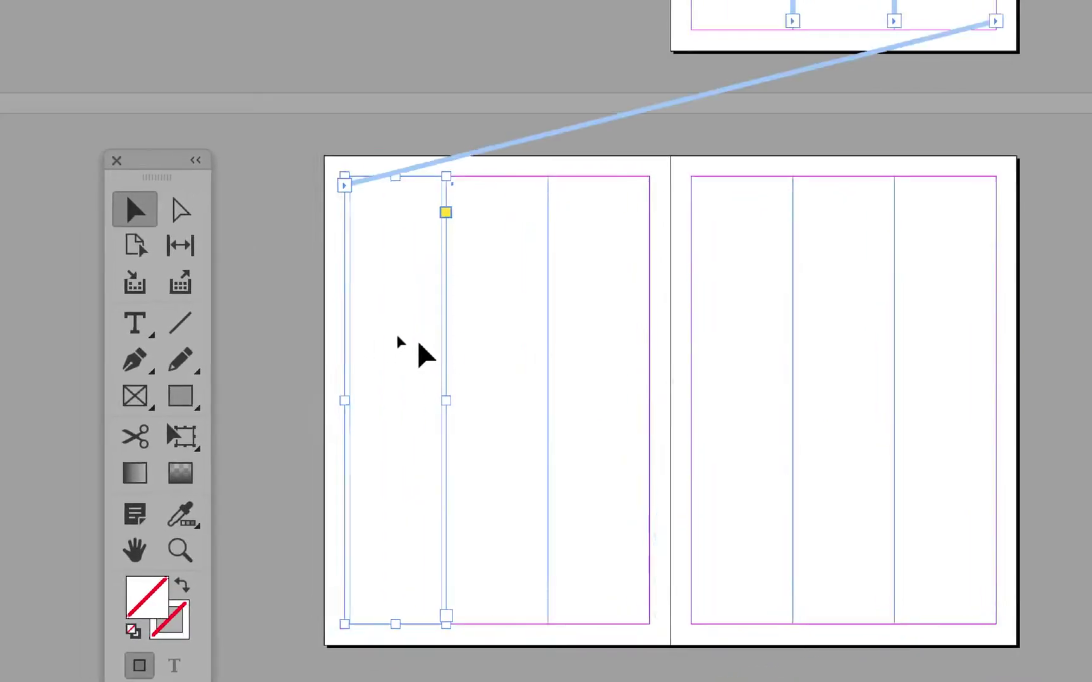
pyautogui.hotkey('ctrl', 'a')
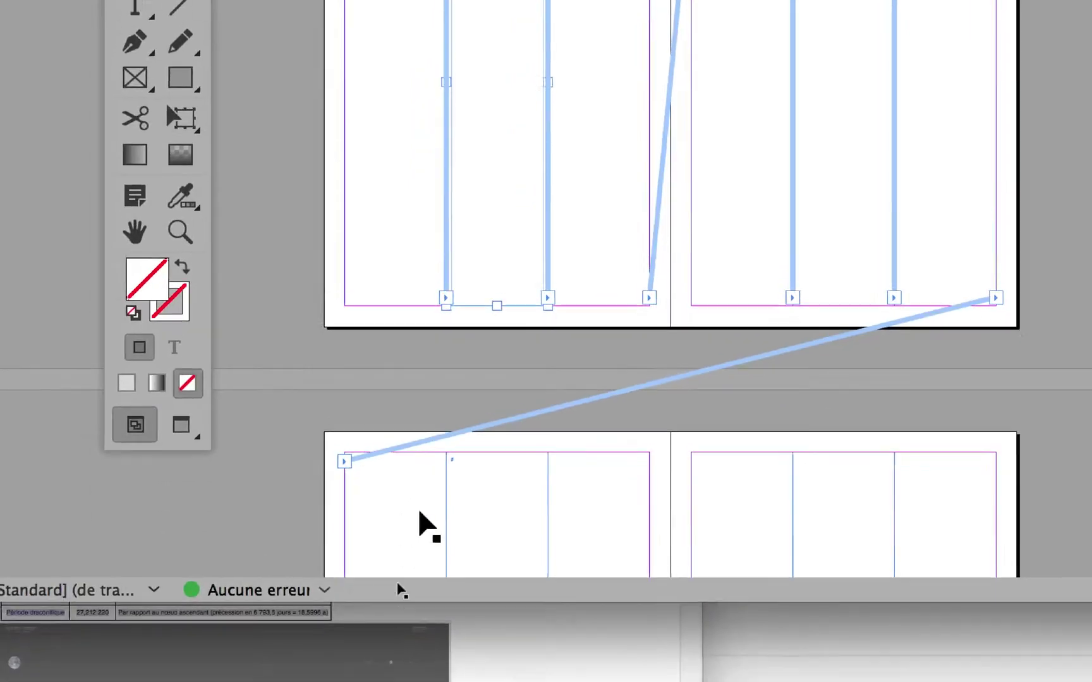
# Thread the first-column text frame on the left page of the next spread, pages 4-5, to the second-column frame.
pyautogui.click(396, 663)
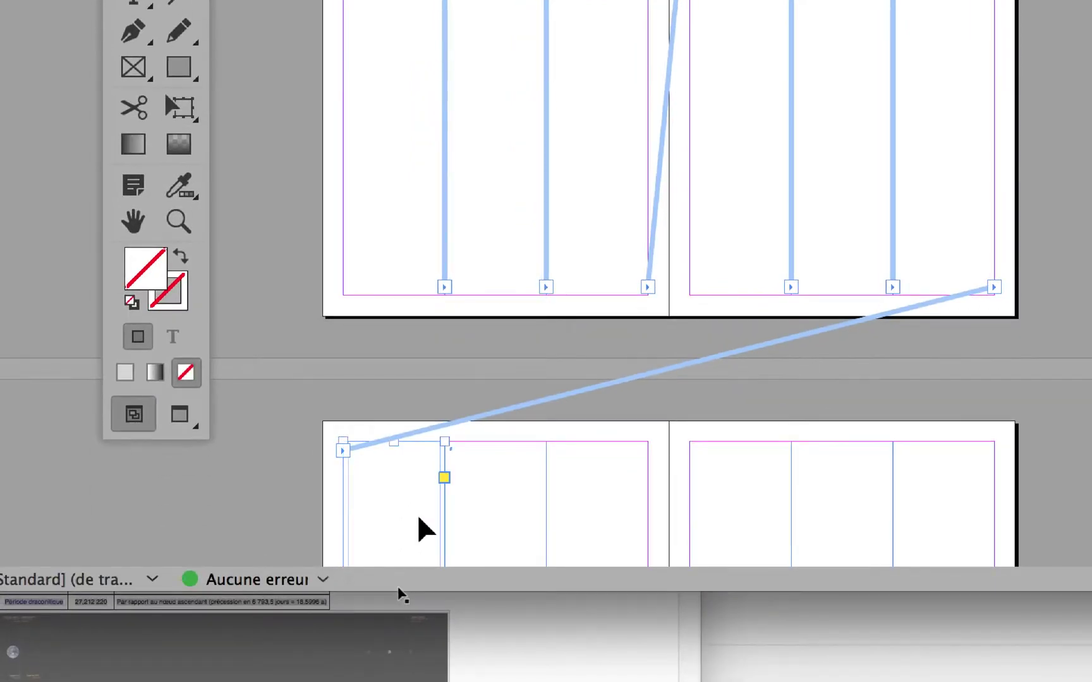
pyautogui.scroll(-2, 514, 644)
pyautogui.scroll(-5, 460, 512)
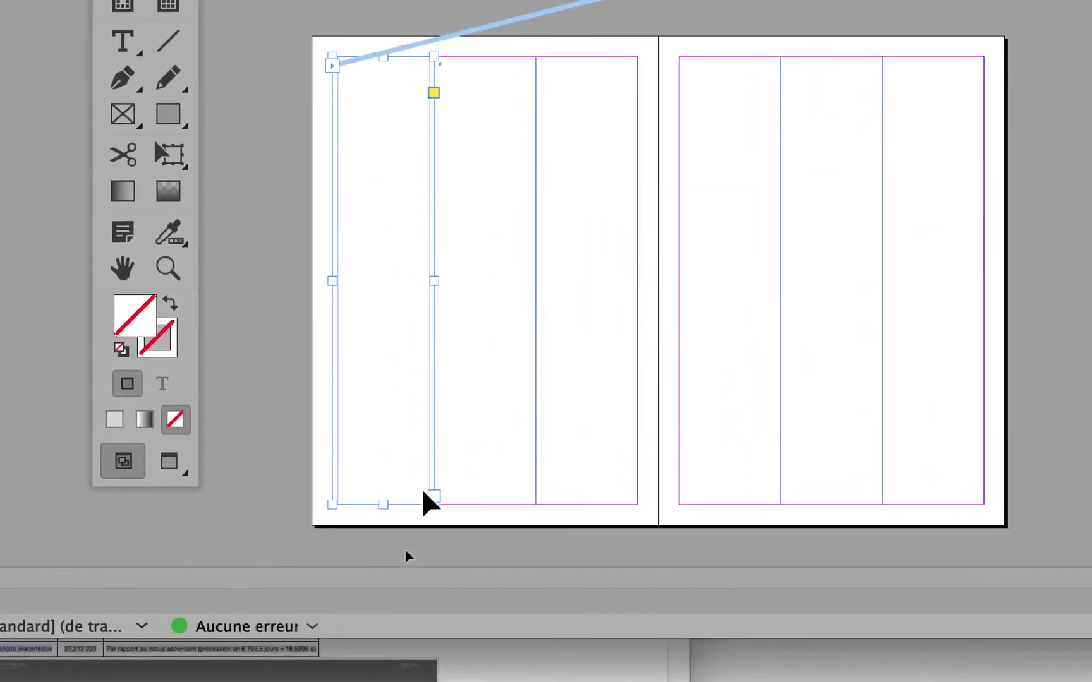
pyautogui.click(434, 496)
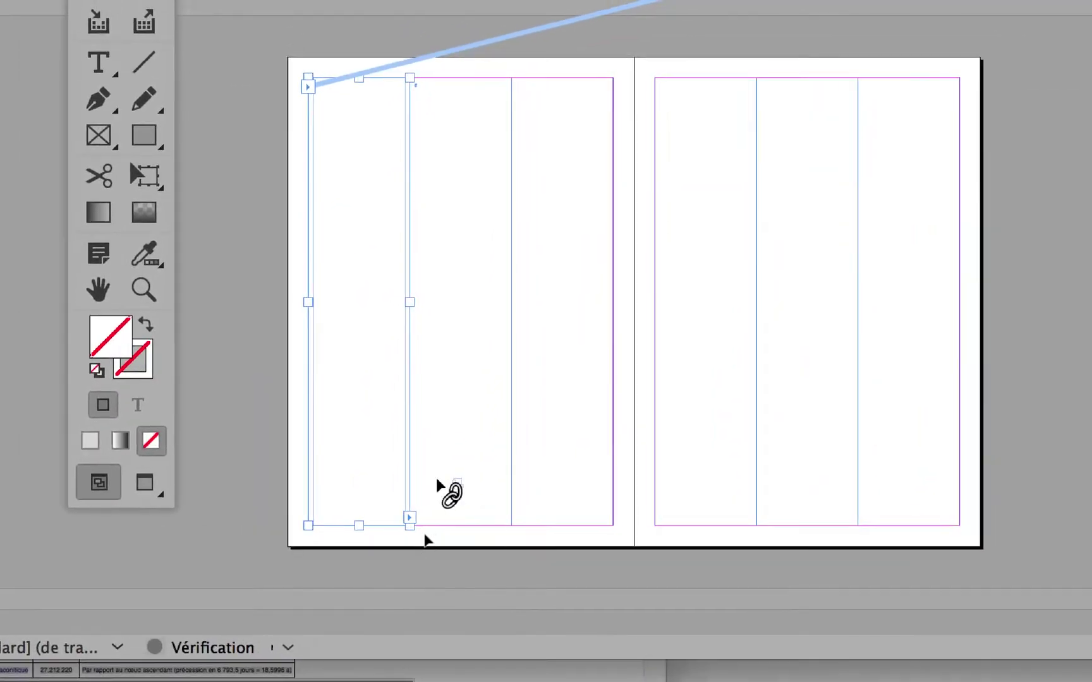
pyautogui.click(471, 475)
# Paste the copied article text into the first column of page 1 and check how it flows through the threaded columns.
pyautogui.scroll(-1, 470, 470)
pyautogui.scroll(-3, 439, 478)
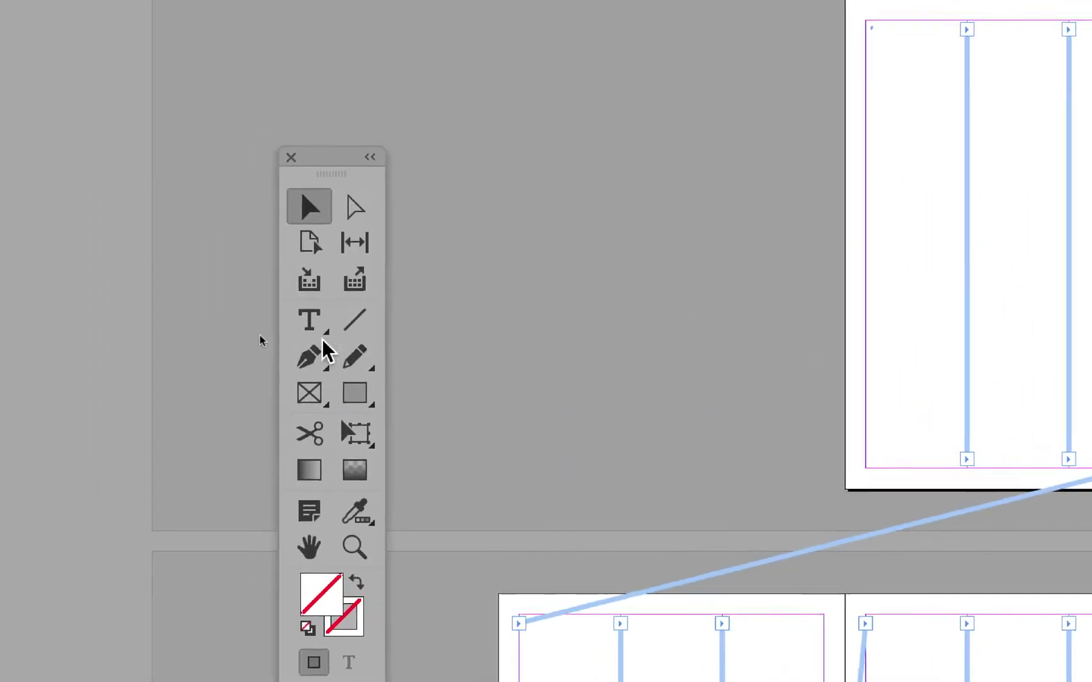
pyautogui.click(93, 68)
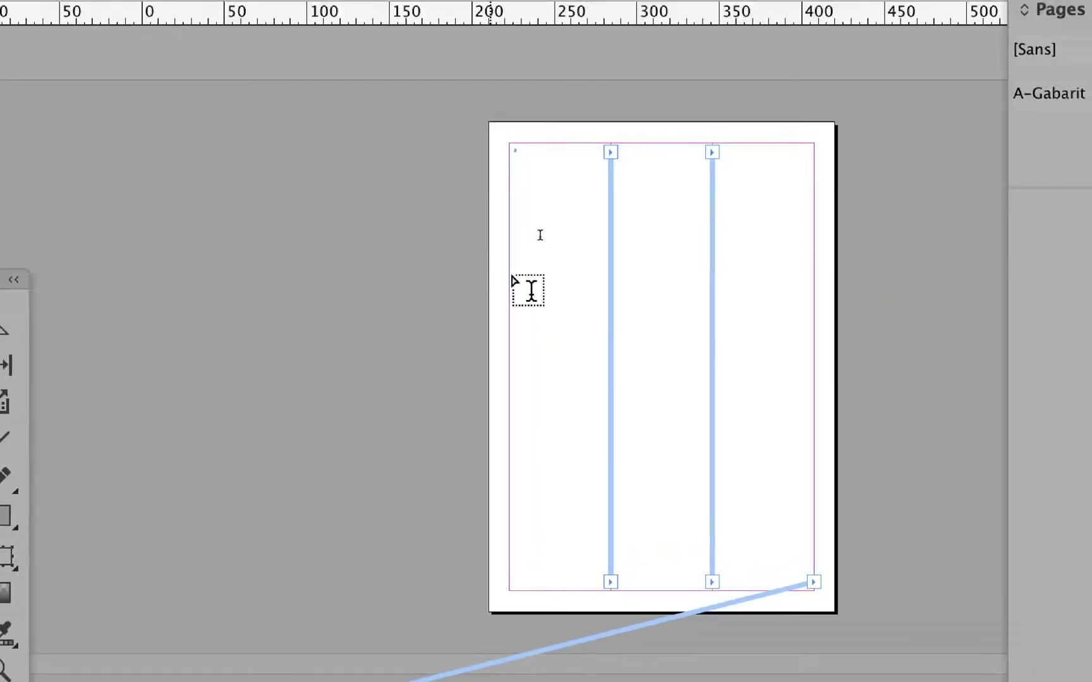
pyautogui.click(525, 260)
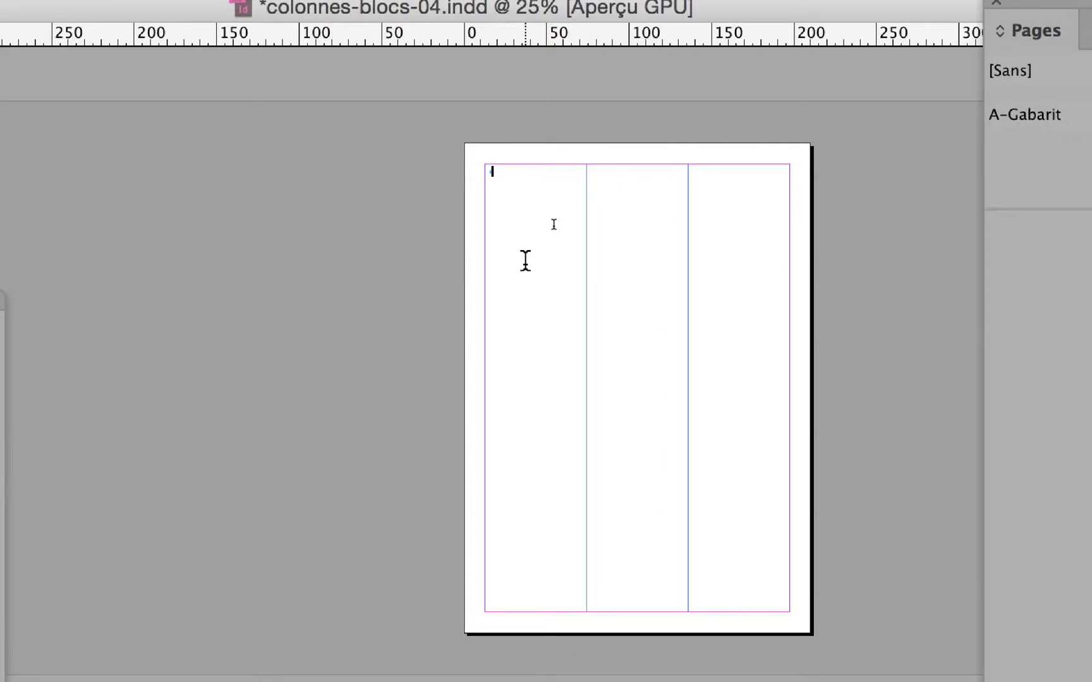
pyautogui.hotkey('ctrl', 'v')
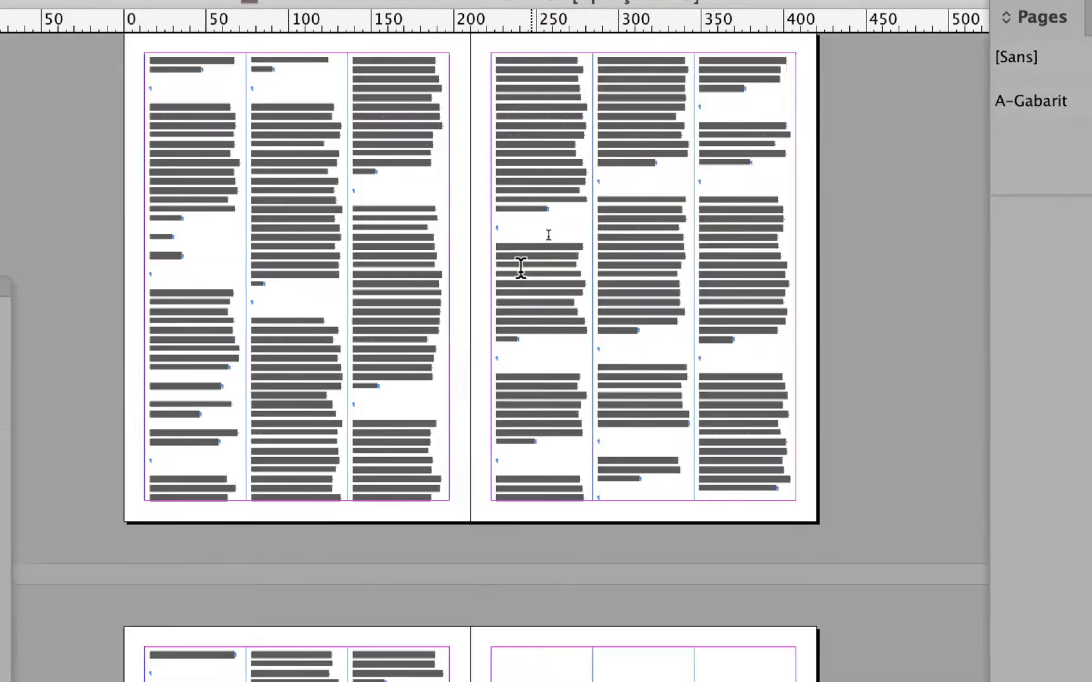
pyautogui.scroll(-10, 521, 268)
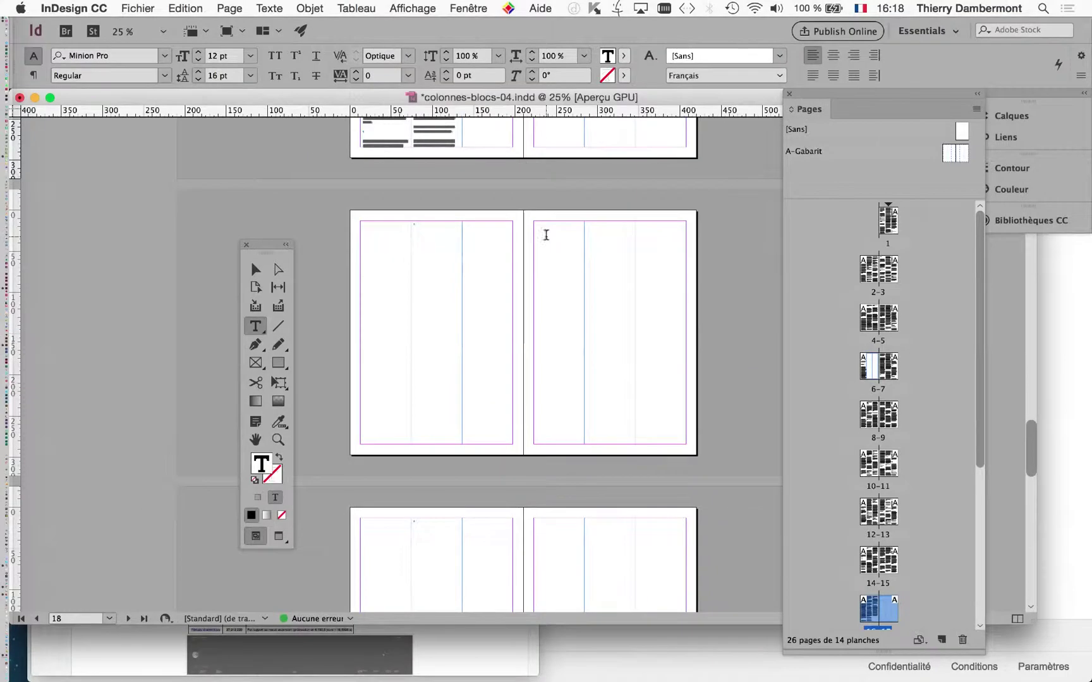
pyautogui.scroll(6, 546, 235)
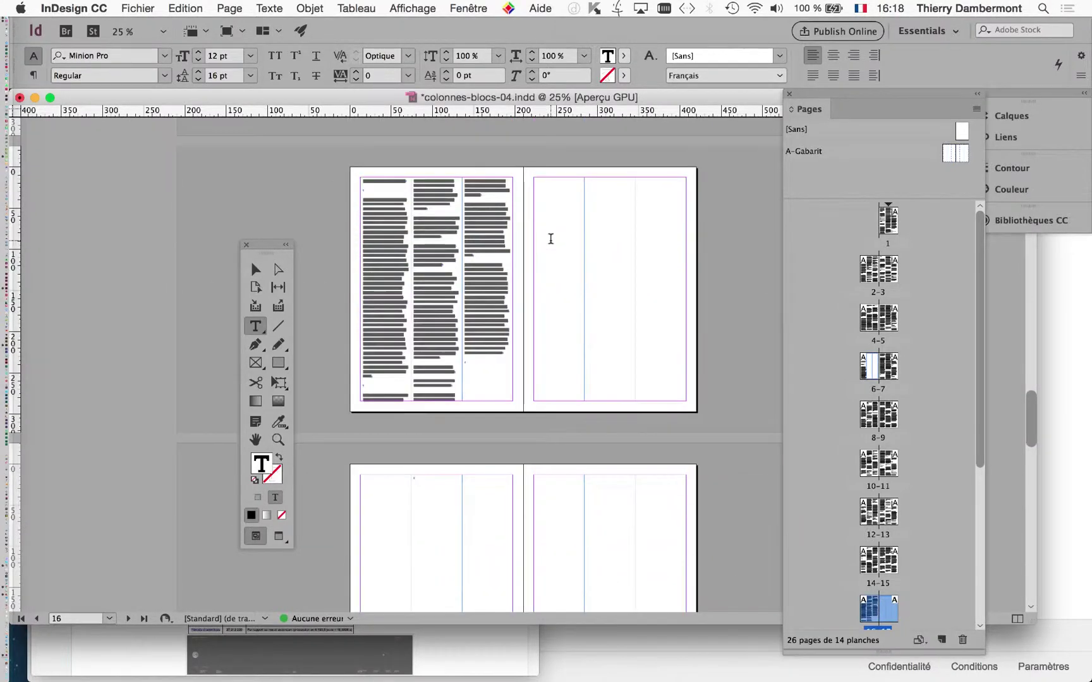
# Thread the third-column text frame on page 16 to the first column of page 17.
pyautogui.click(257, 269)
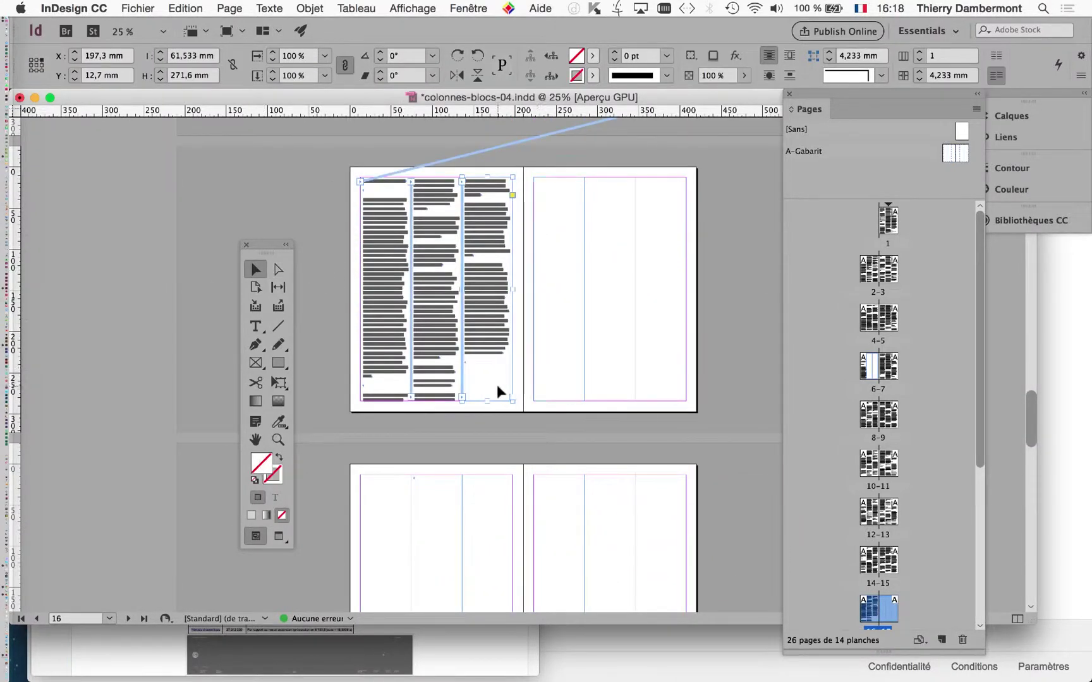
pyautogui.click(512, 398)
pyautogui.click(549, 360)
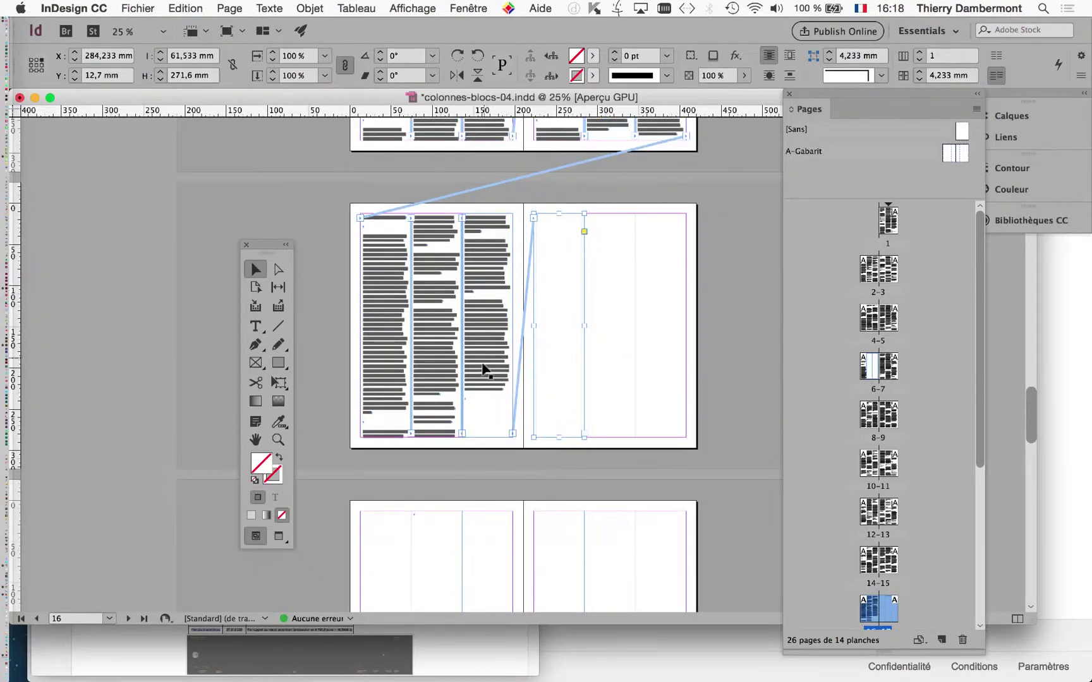
# Compare the end of the pasted text on page 16 with the end of the selected Wikipedia article in Firefox, returning to InDesign.
pyautogui.press('super+equal')
pyautogui.press('super+equal')
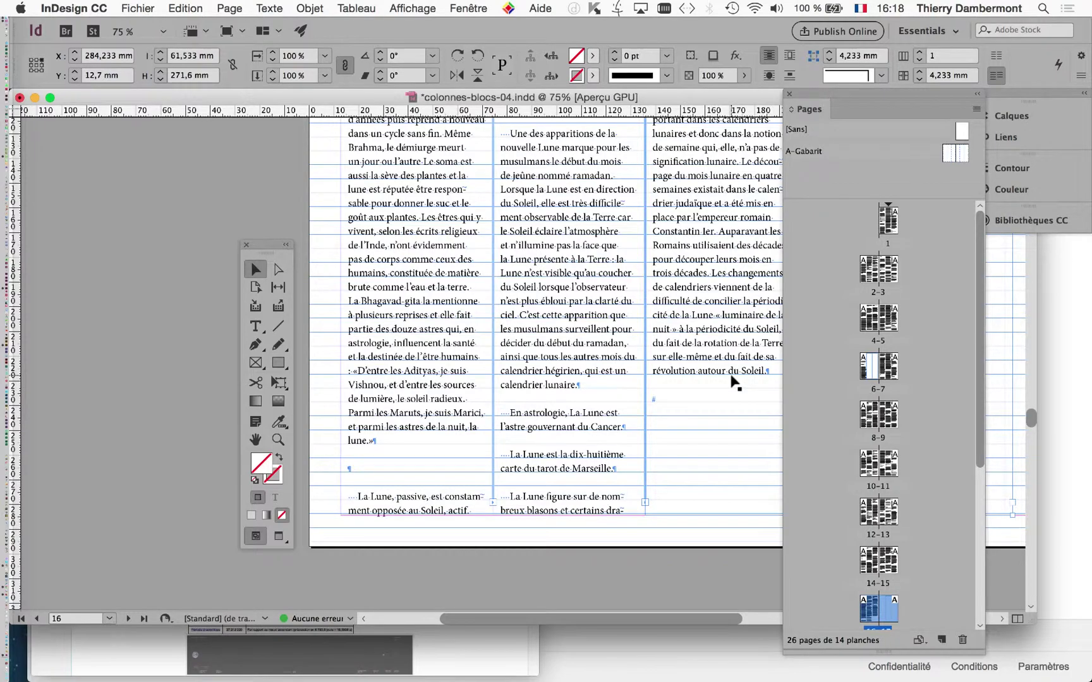
pyautogui.press('super+Tab')
pyautogui.click(239, 344)
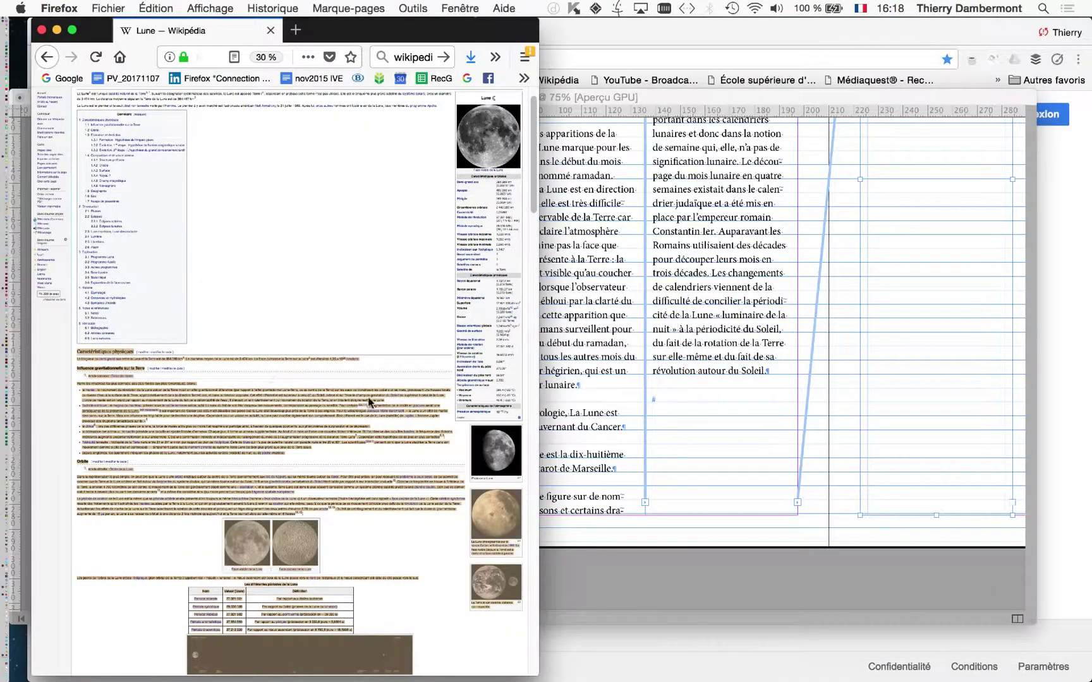
pyautogui.scroll(-10, 371, 407)
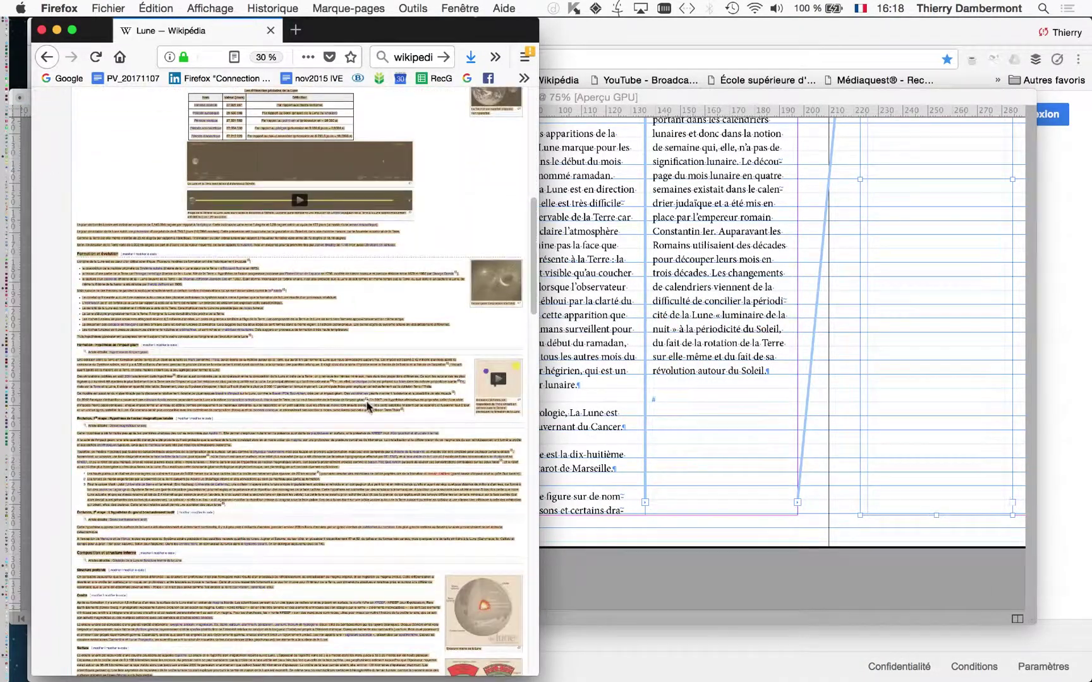
pyautogui.scroll(-20, 368, 409)
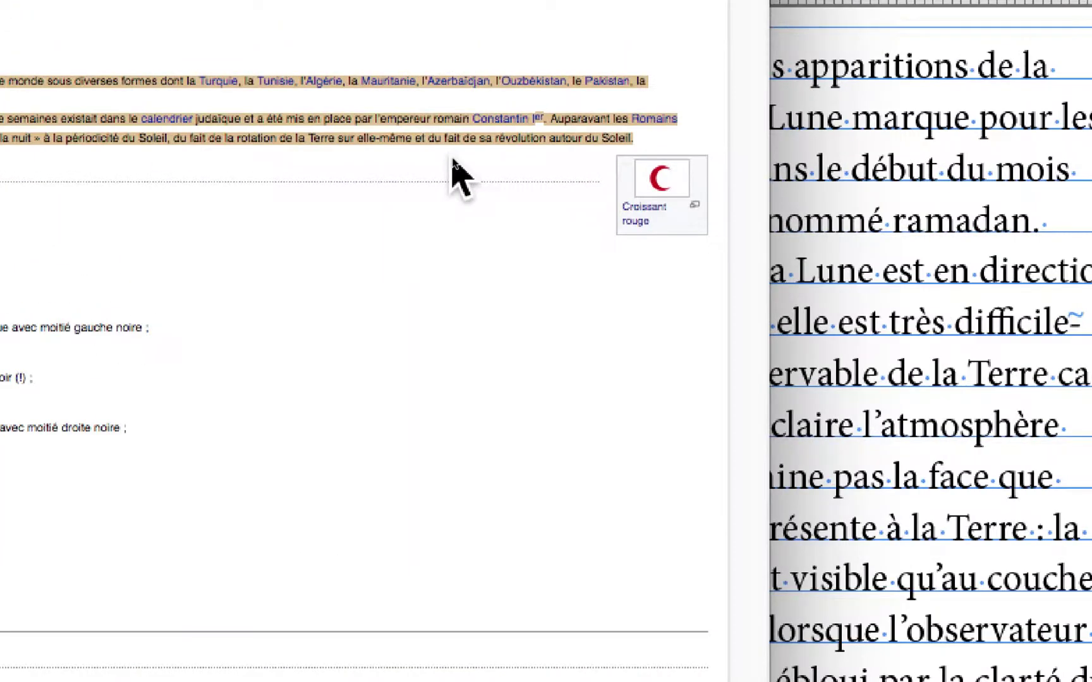
pyautogui.press('super+Tab')
pyautogui.press('super+minus')
pyautogui.press('super+minus')
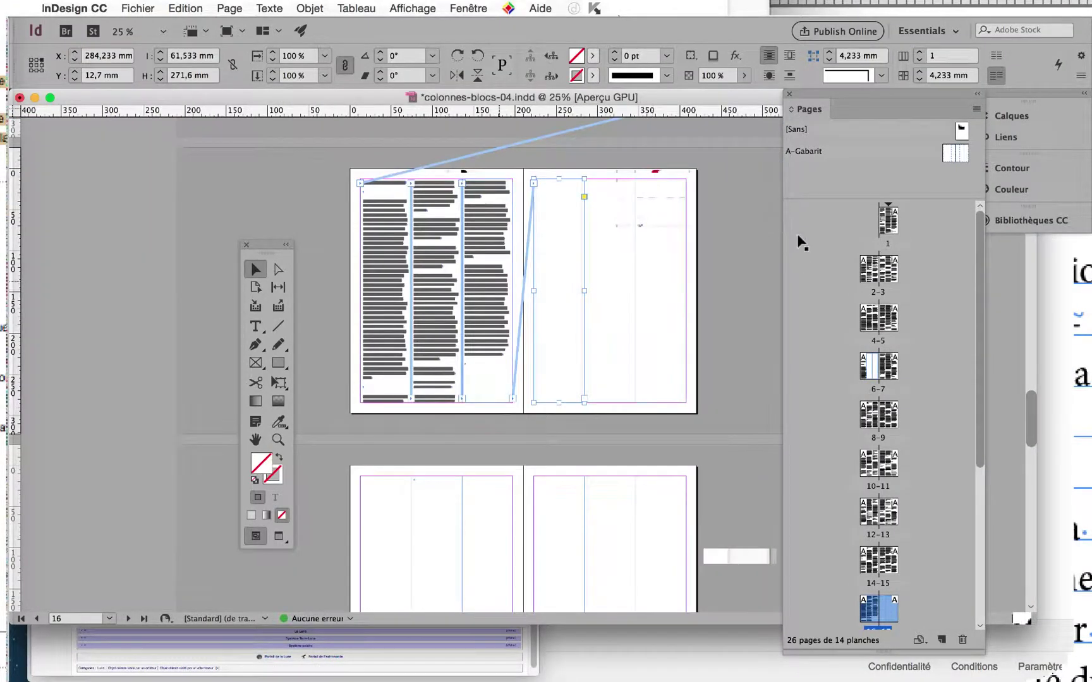
# Examine the preceding spreads back to pages 6-7 for breaks in the threaded text columns.
pyautogui.scroll(10, 650, 295)
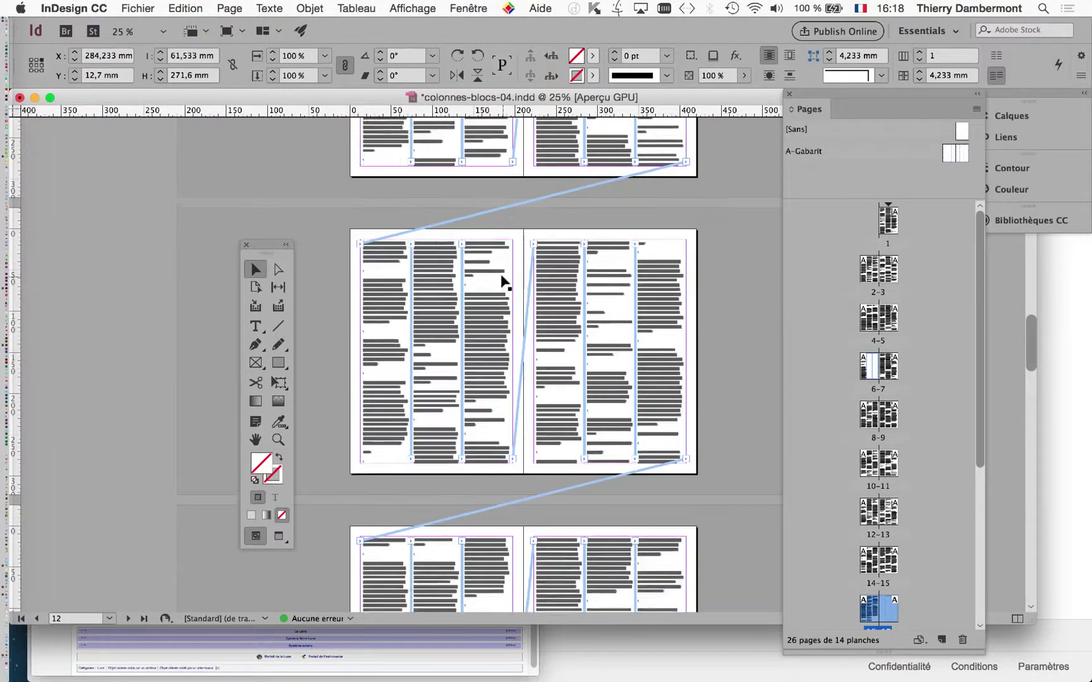
pyautogui.scroll(5, 503, 280)
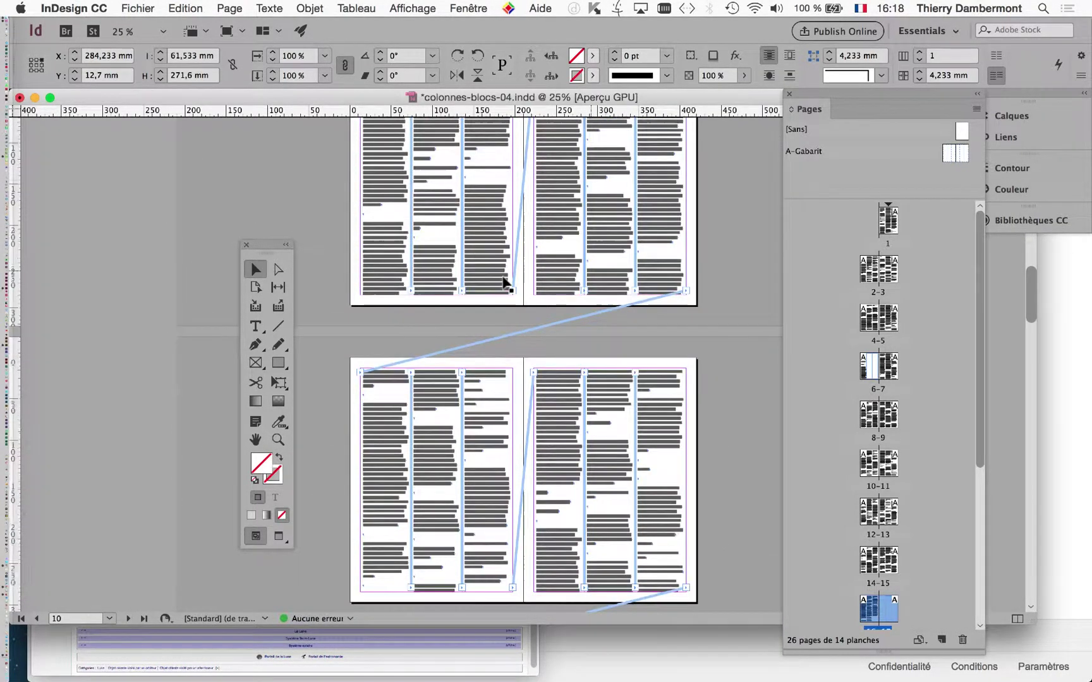
pyautogui.scroll(2, 504, 280)
pyautogui.press('super+equal')
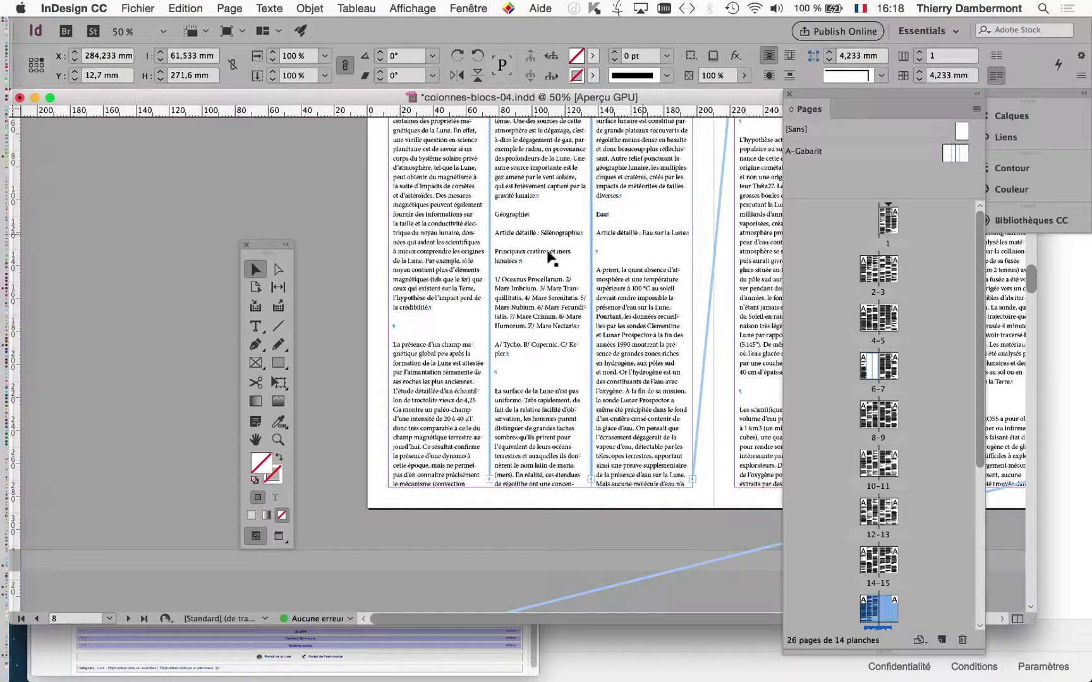
pyautogui.press('super+minus')
pyautogui.scroll(5, 638, 240)
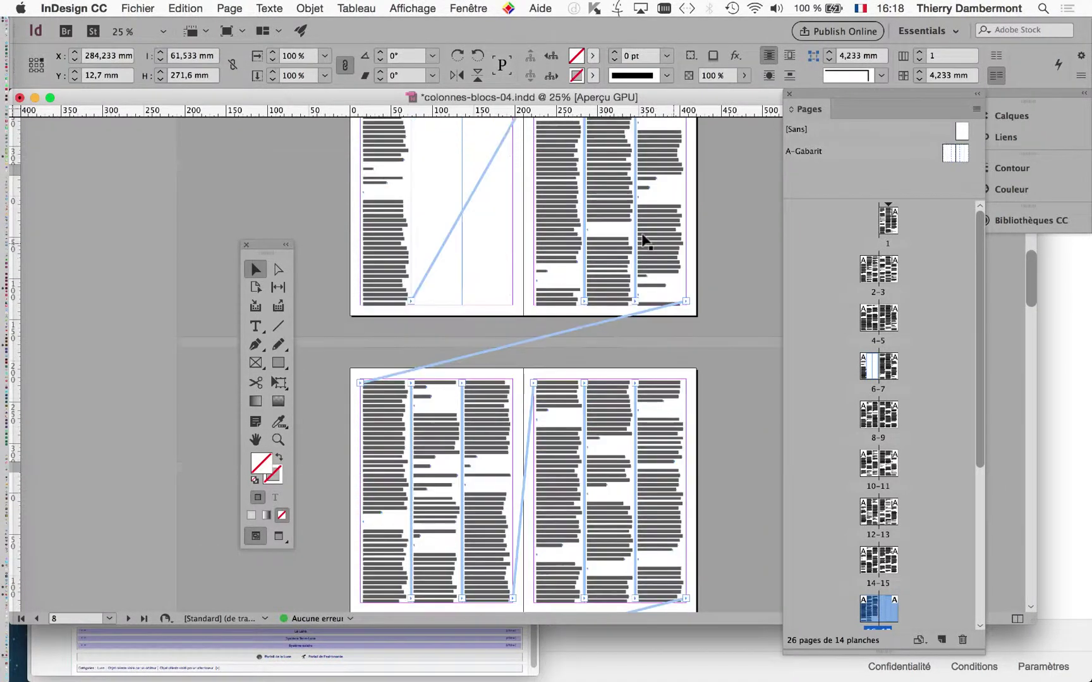
pyautogui.scroll(3, 643, 239)
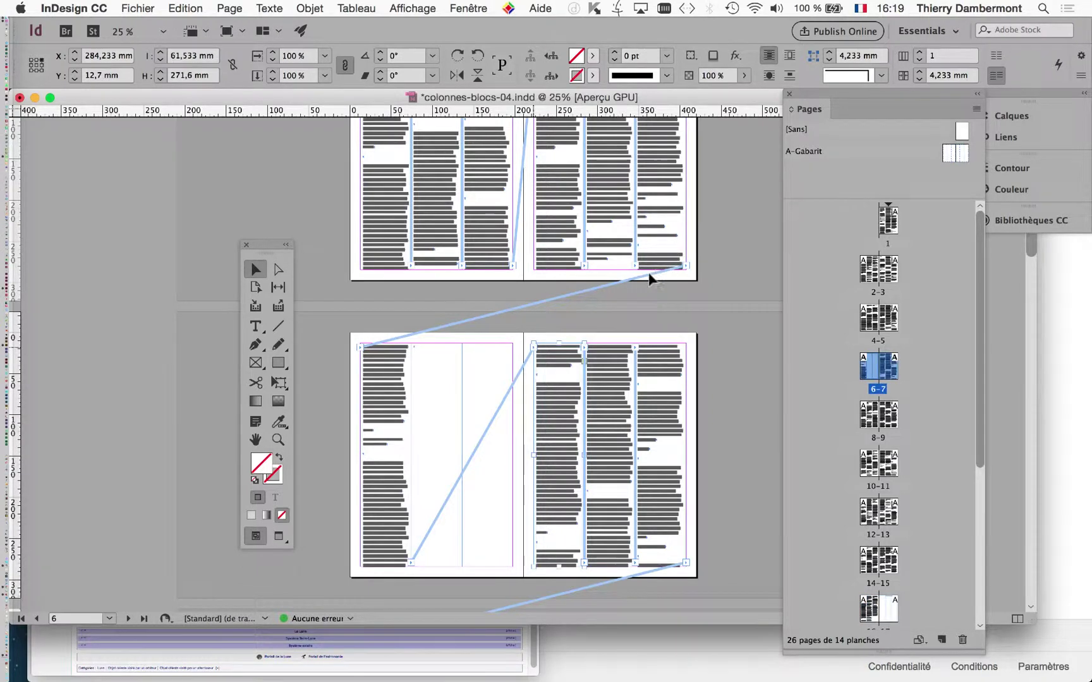
# Thread the first-column text frame on page 6 through the empty second and third columns of that page.
pyautogui.click(534, 349)
pyautogui.press('super+equal')
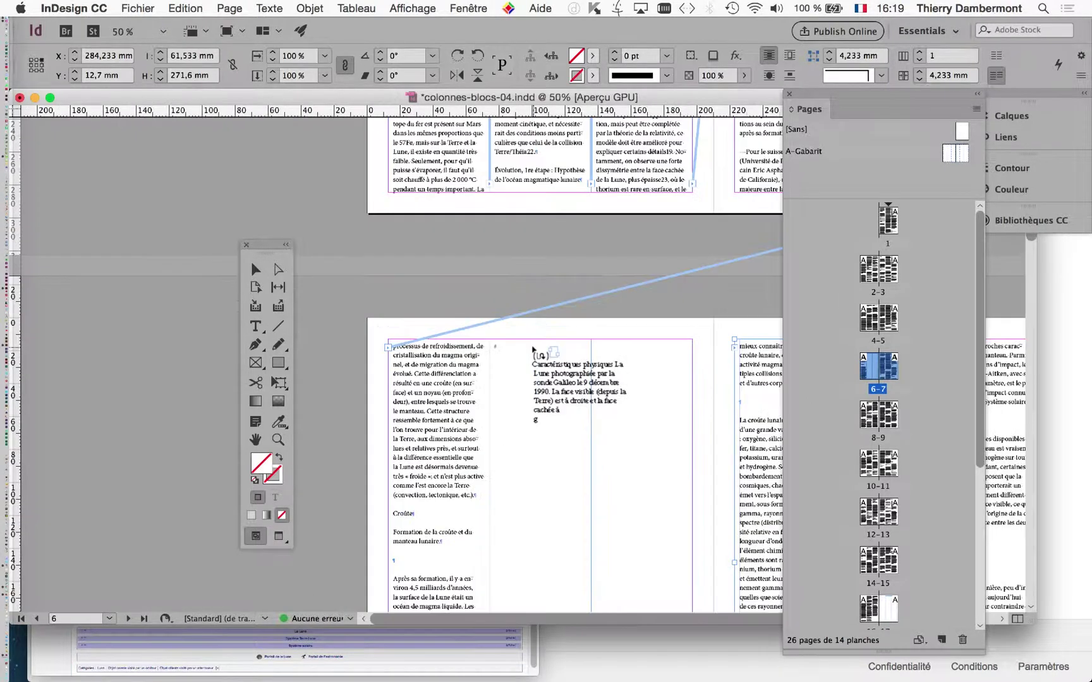
pyautogui.scroll(-5, 535, 354)
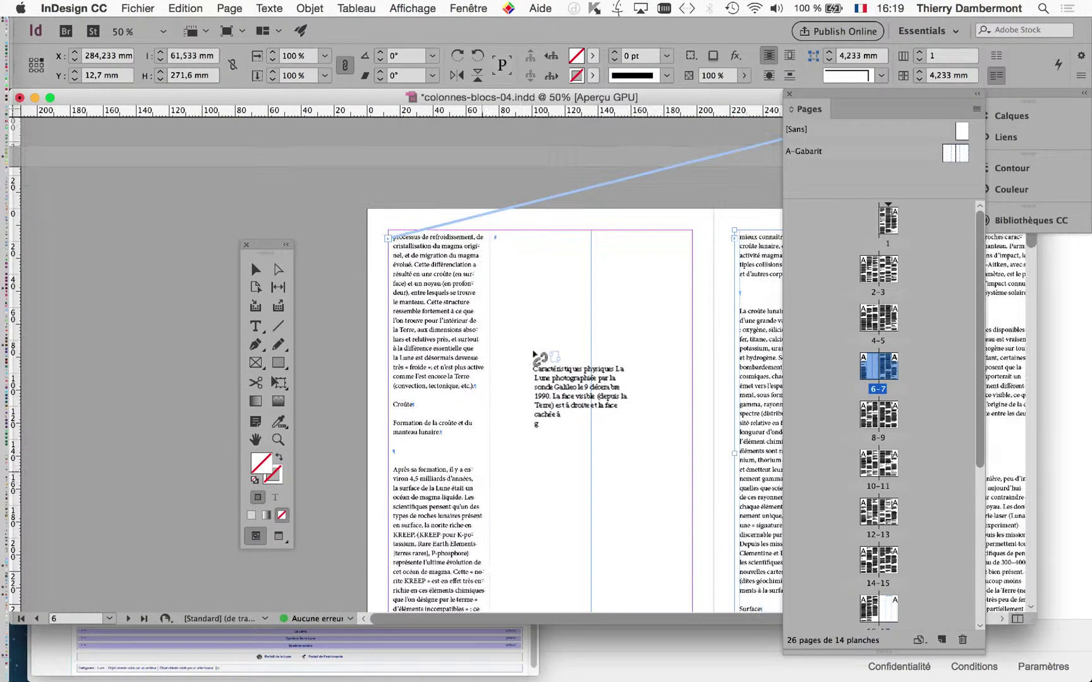
pyautogui.scroll(-10, 541, 439)
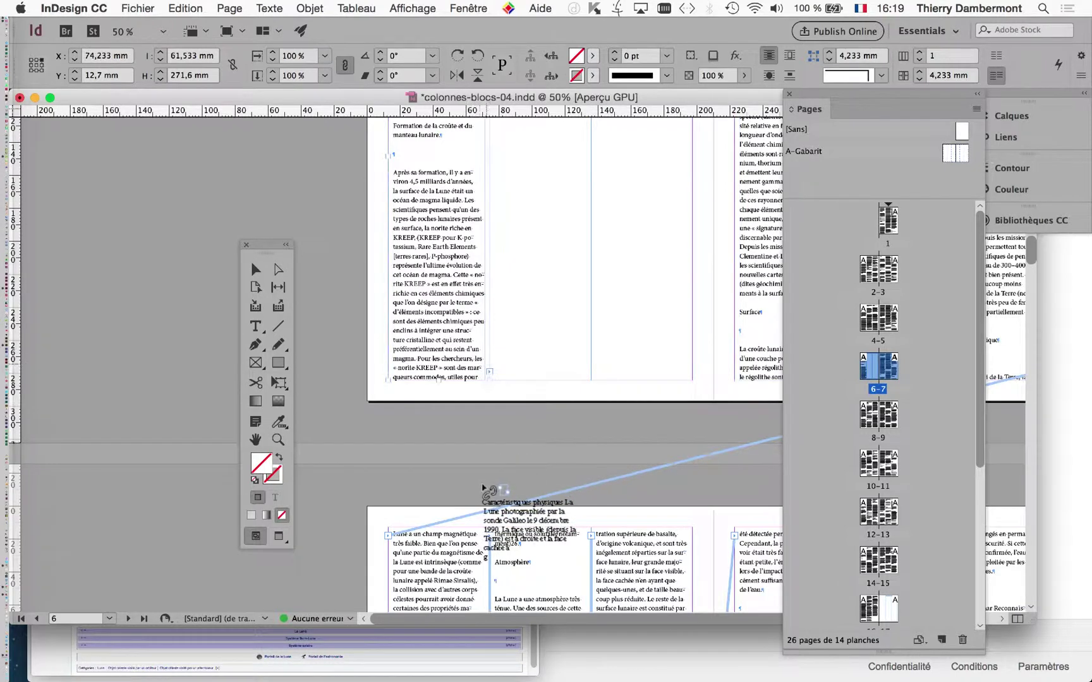
pyautogui.press('super+equal')
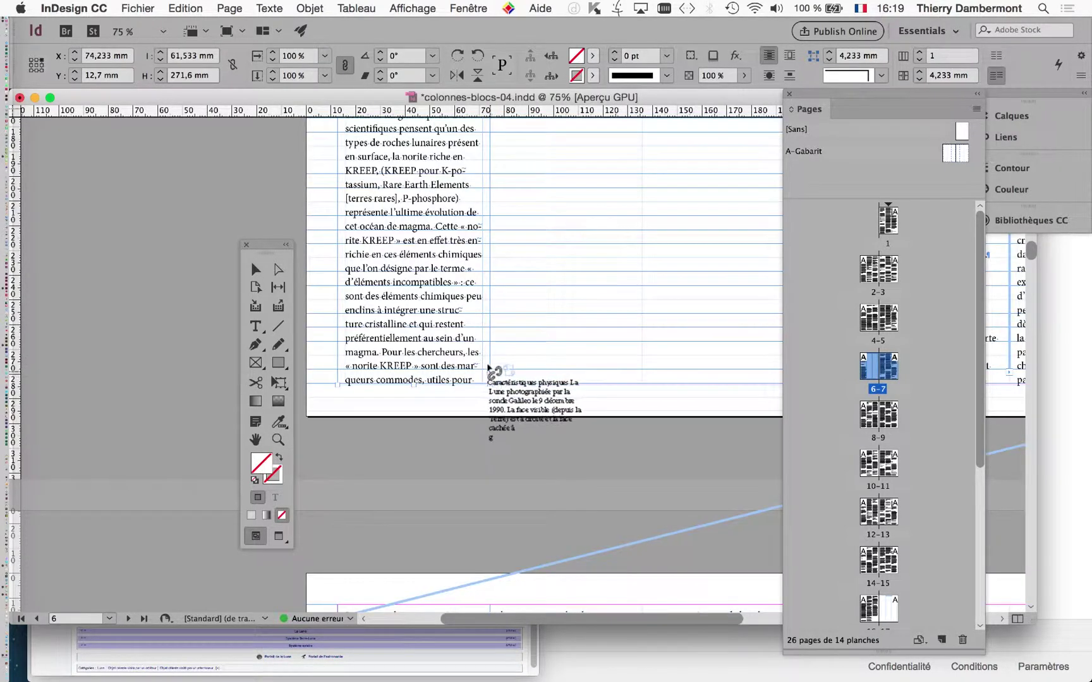
pyautogui.press('Escape')
pyautogui.click(490, 376)
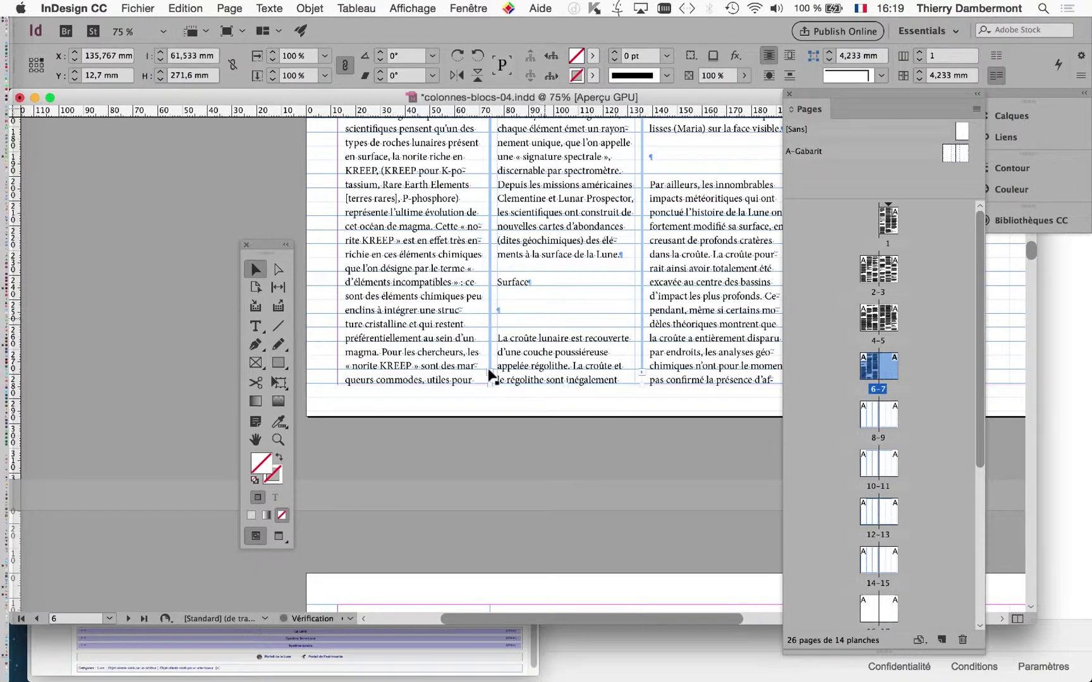
pyautogui.press('super+minus')
pyautogui.press('super+minus')
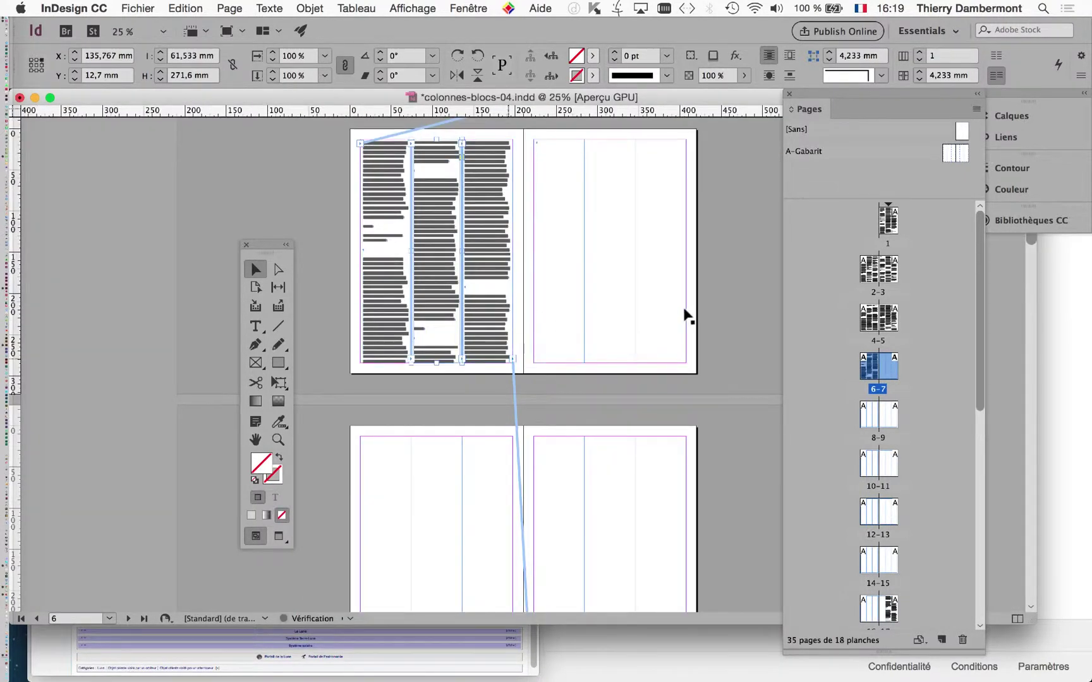
# Thread the third-column text frame on page 6 to the first column of page 7.
pyautogui.click(511, 358)
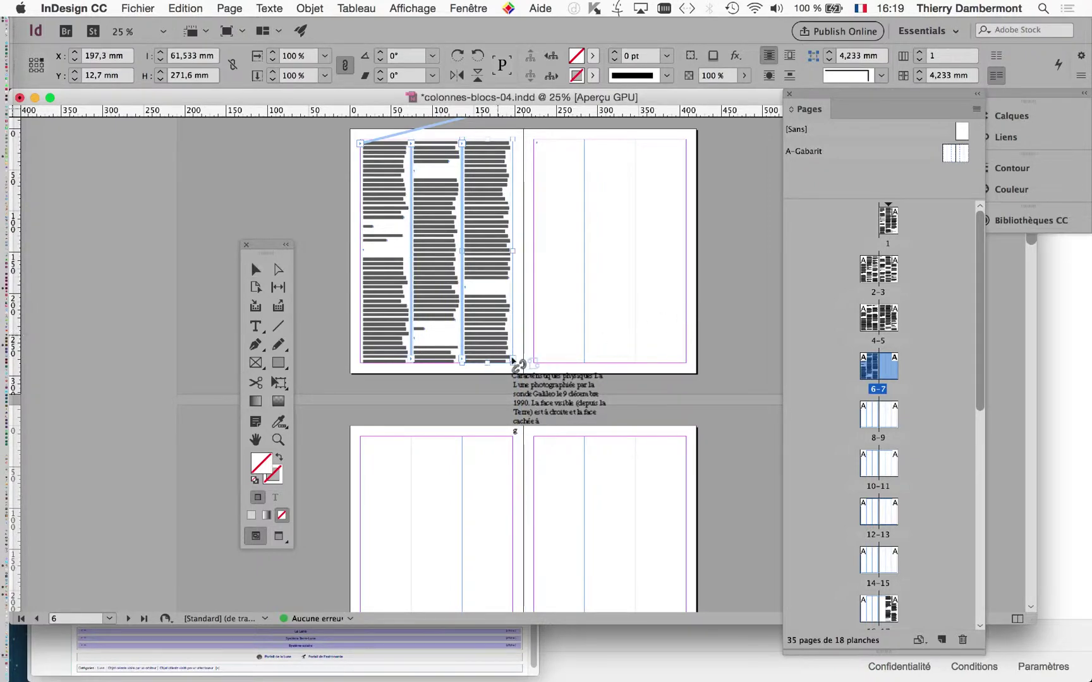
pyautogui.press('Escape')
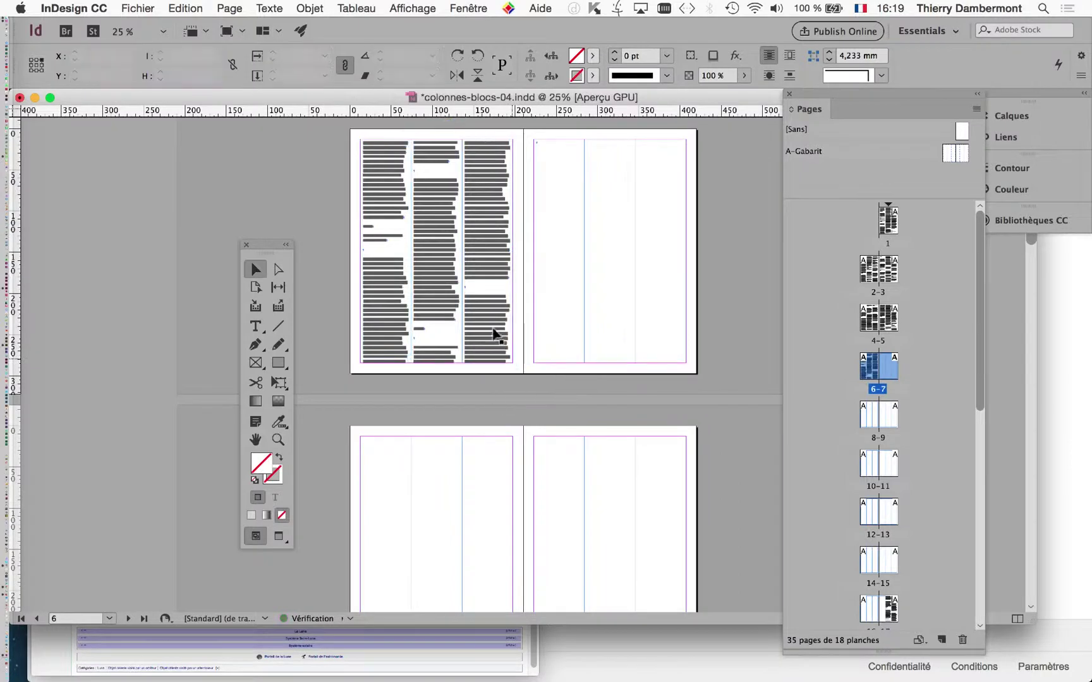
pyautogui.click(512, 359)
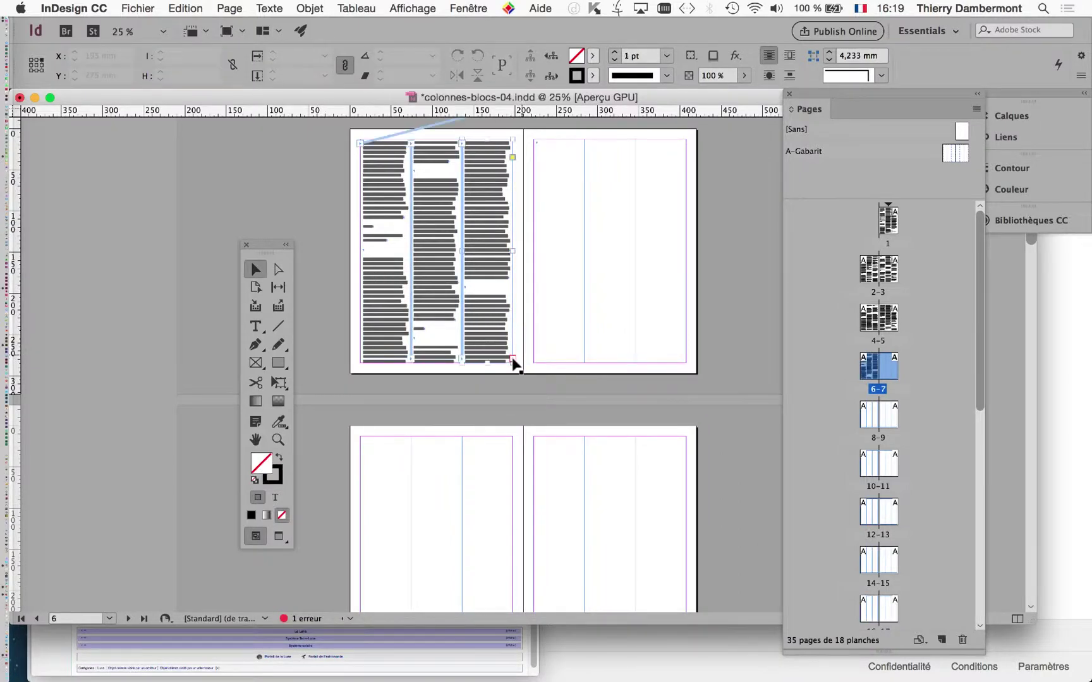
pyautogui.click(513, 360)
pyautogui.click(541, 334)
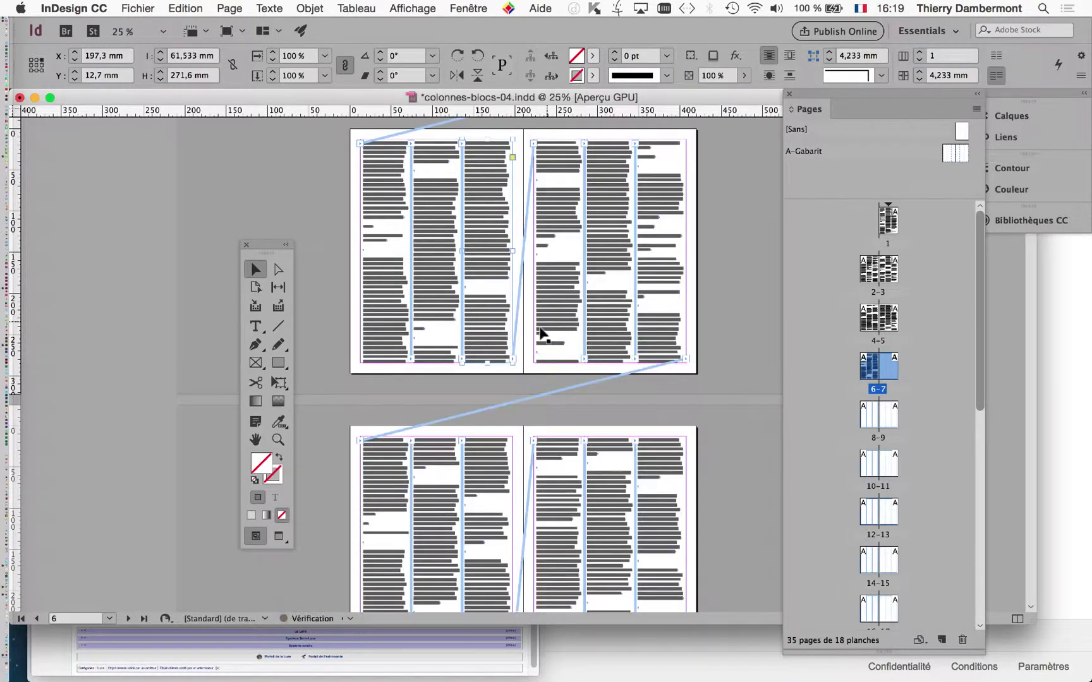
pyautogui.click(514, 362)
pyautogui.scroll(-3, 513, 361)
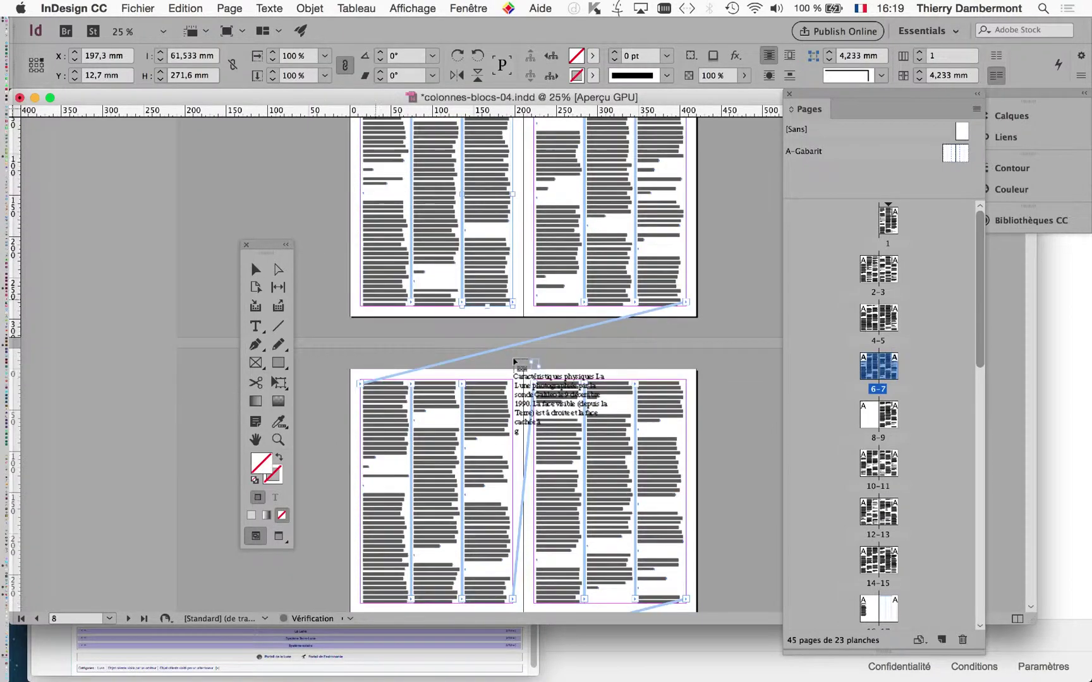
pyautogui.click(526, 355)
pyautogui.press('super+shift+a')
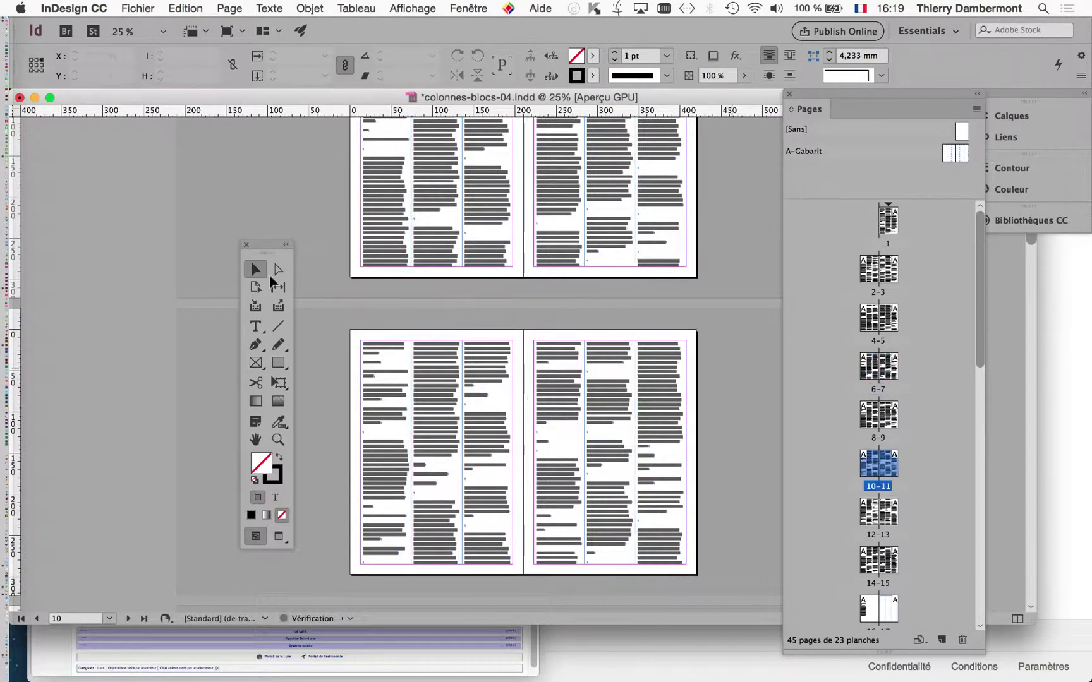
# Select the text frames on pages 16-17 and check the thread links and text flow from there back to page 1.
pyautogui.scroll(-5, 730, 373)
pyautogui.scroll(-8, 730, 366)
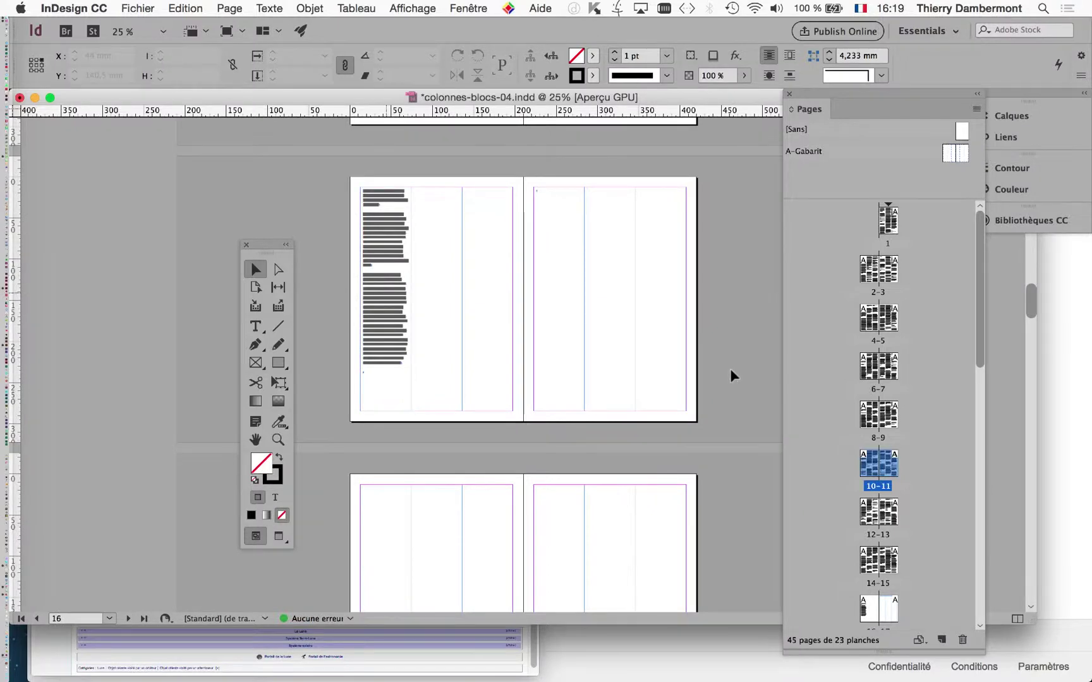
pyautogui.press('super+a')
pyautogui.press('super+minus')
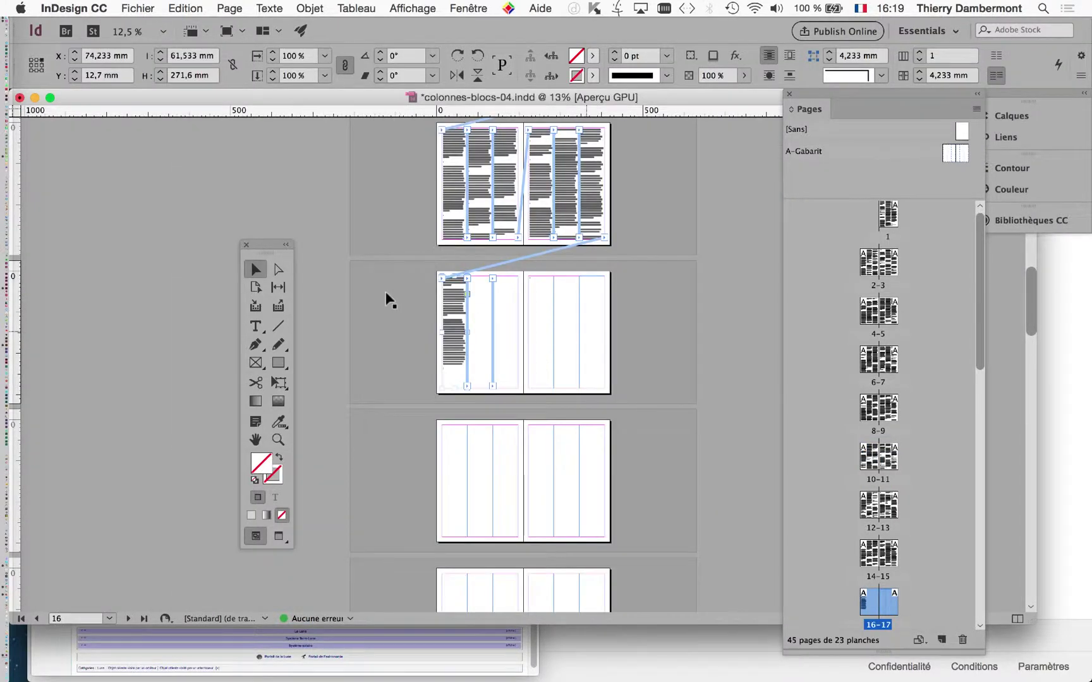
pyautogui.scroll(8, 392, 303)
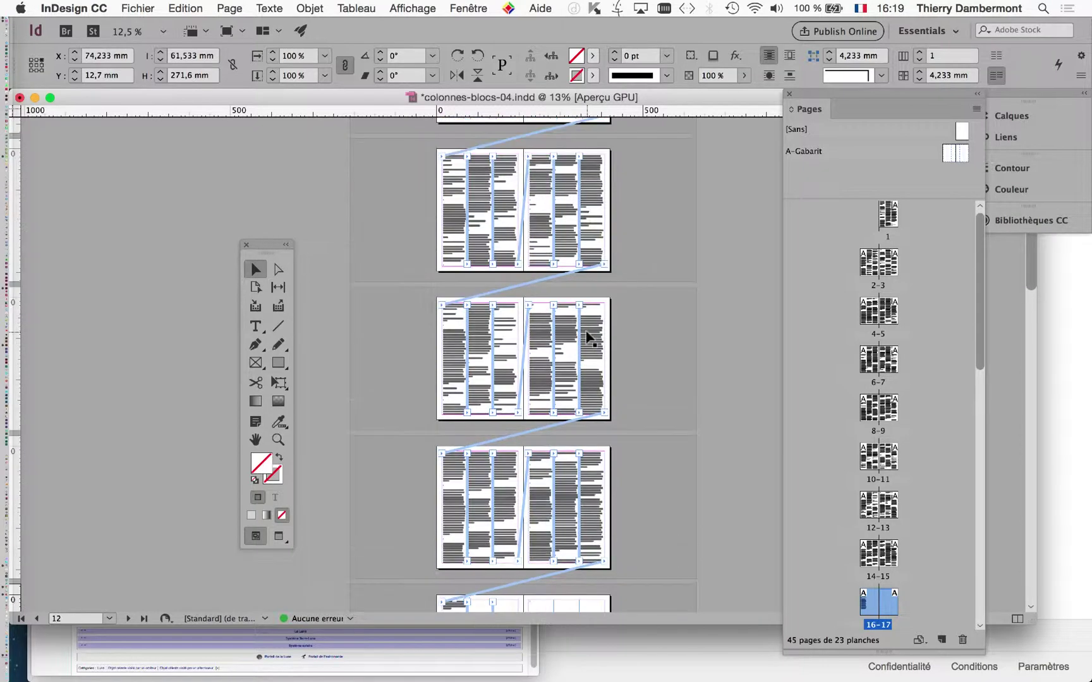
pyautogui.scroll(5, 587, 338)
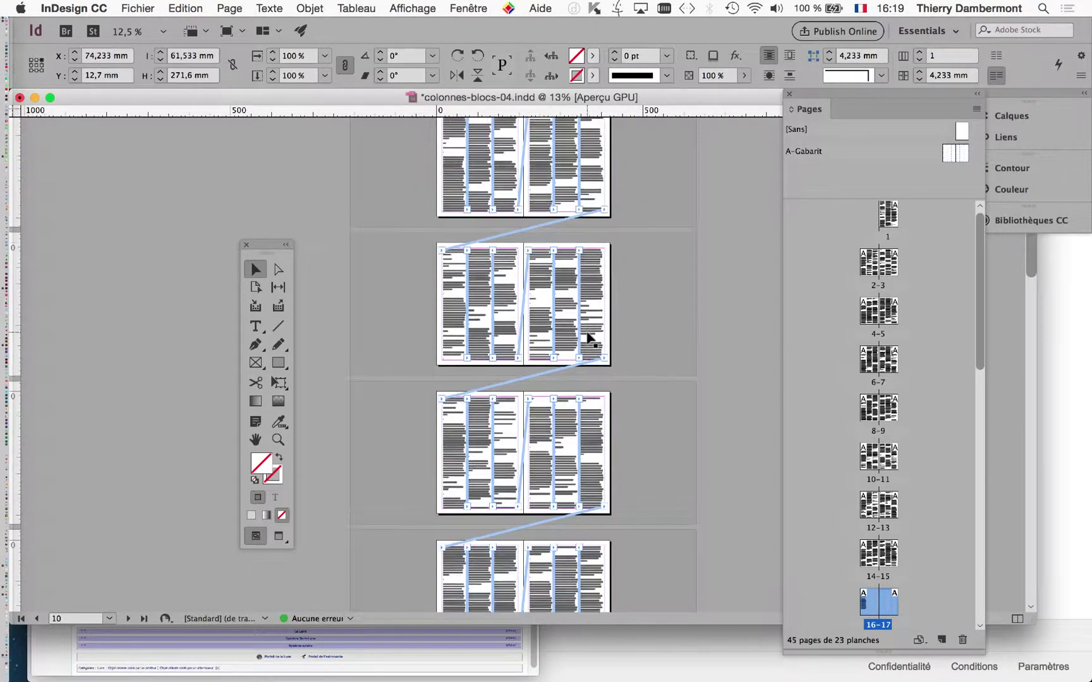
pyautogui.scroll(5, 586, 338)
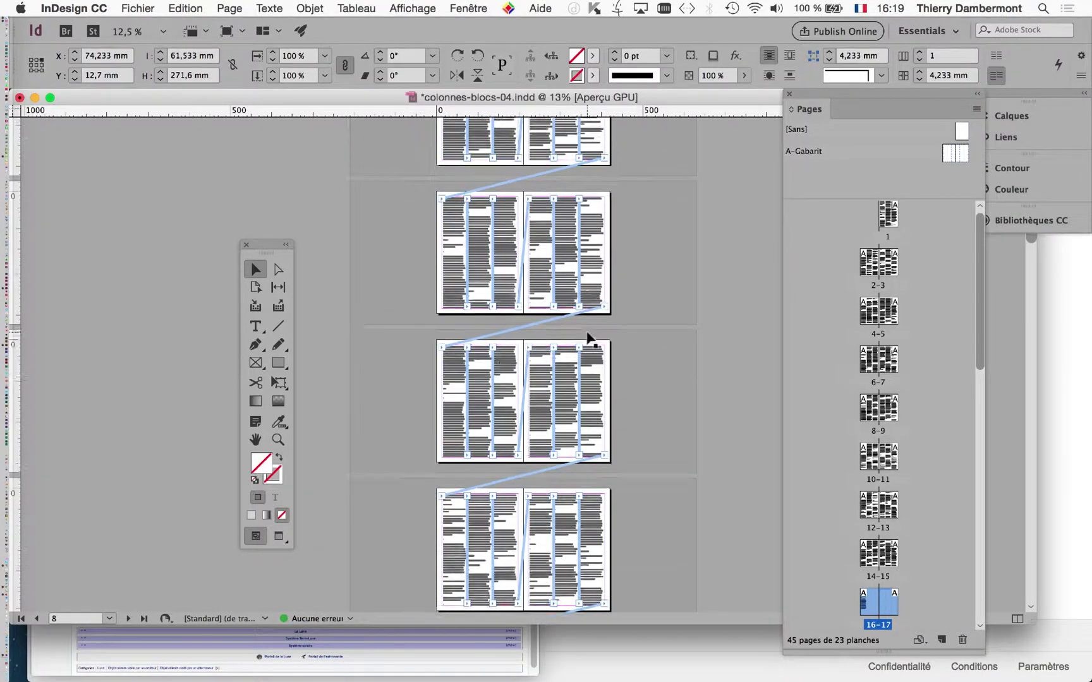
pyautogui.scroll(10, 586, 338)
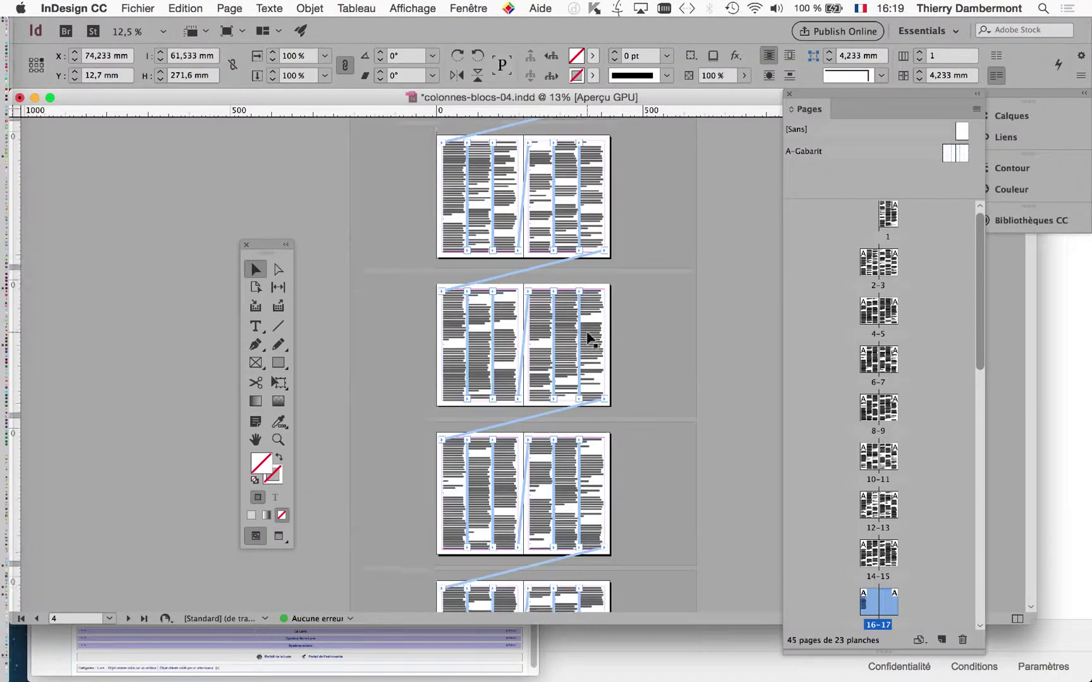
pyautogui.scroll(5, 586, 338)
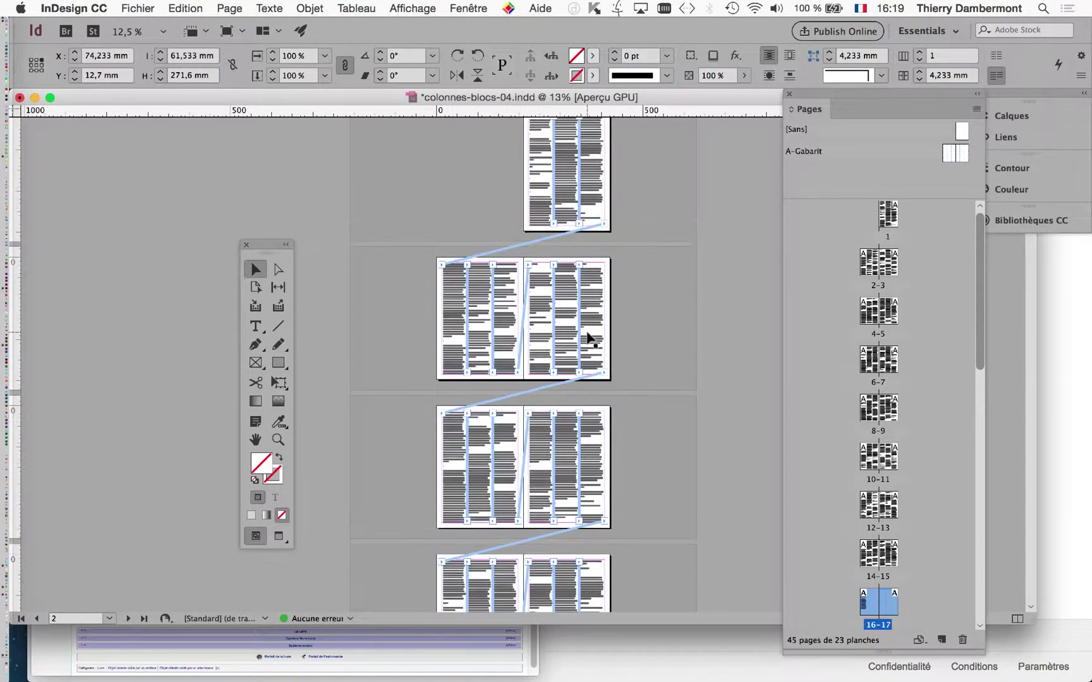
pyautogui.scroll(2, 586, 338)
pyautogui.scroll(-3, 587, 339)
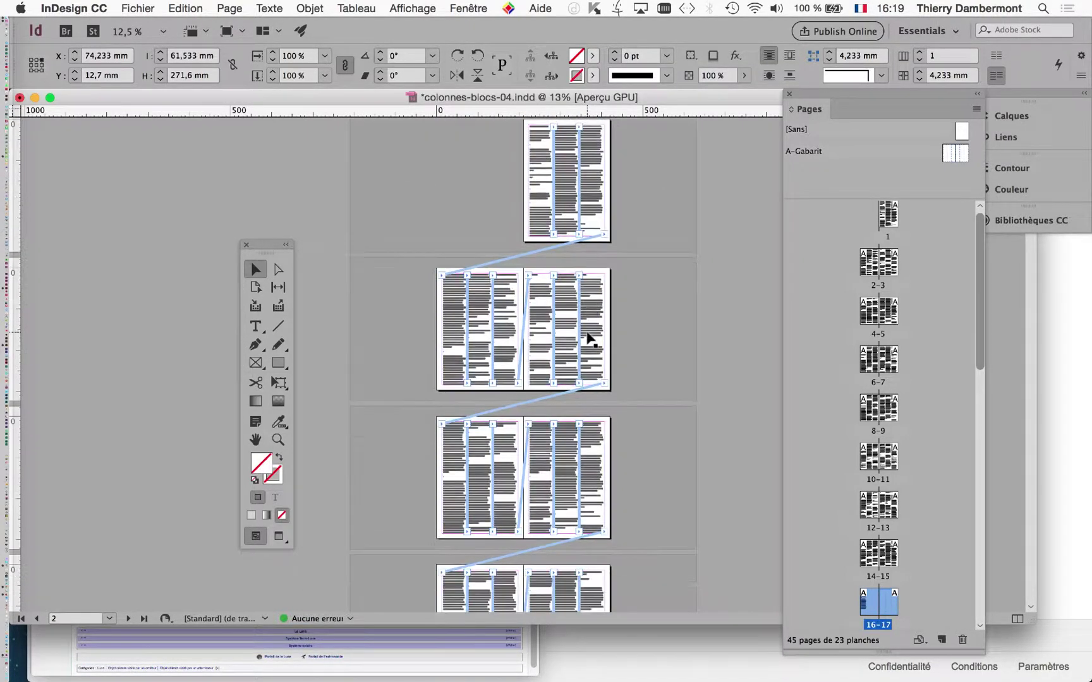
pyautogui.scroll(3, 587, 340)
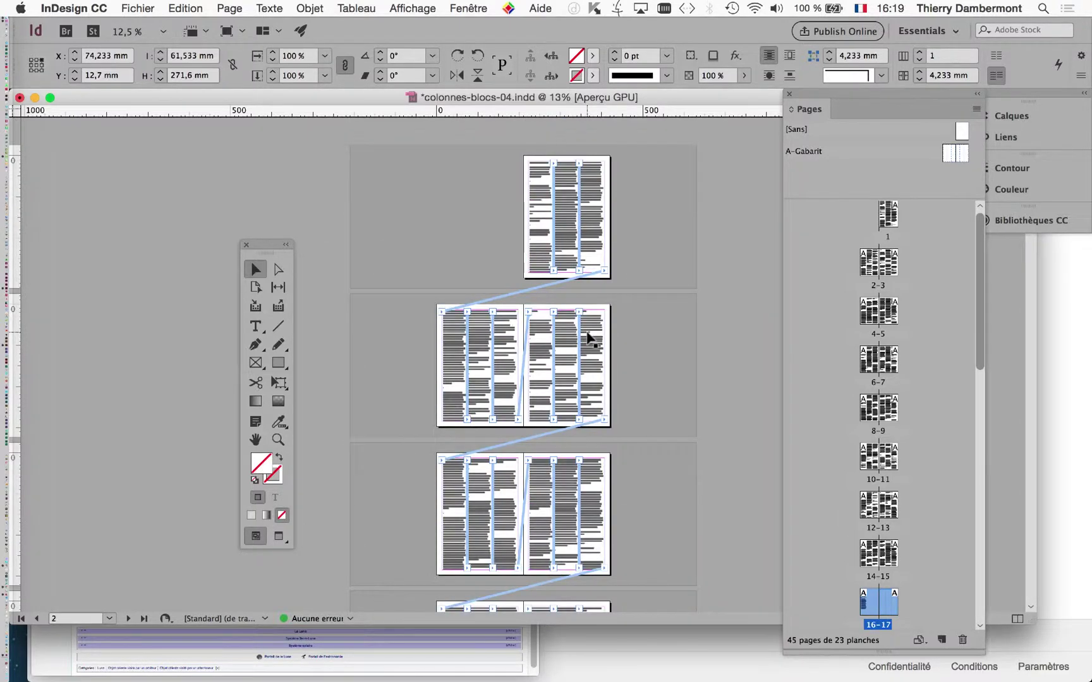
pyautogui.scroll(-3, 588, 340)
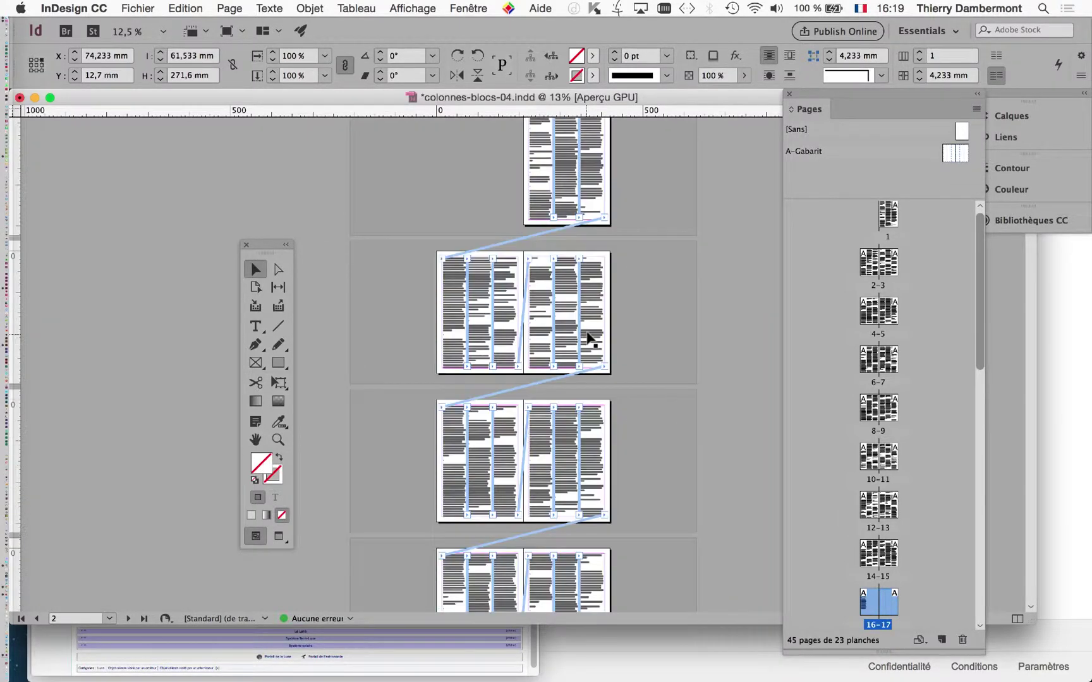
pyautogui.scroll(3, 586, 337)
# Open the Texte preferences, examine the text options and the Redistribution intelligente du texte settings, and close the dialog.
pyautogui.hotkey('ctrl', 'F2')
pyautogui.press('Right')
pyautogui.press('Down')
pyautogui.press('Down')
pyautogui.press('Right')
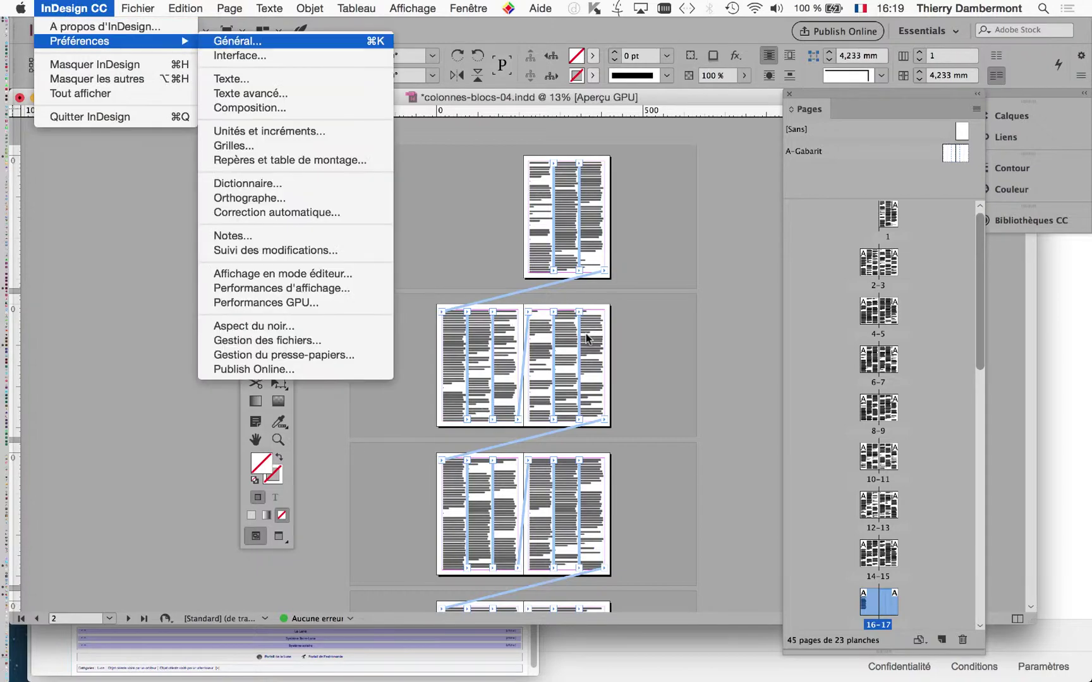
pyautogui.press('Down')
pyautogui.press('Down')
pyautogui.press('Up')
pyautogui.press('Down')
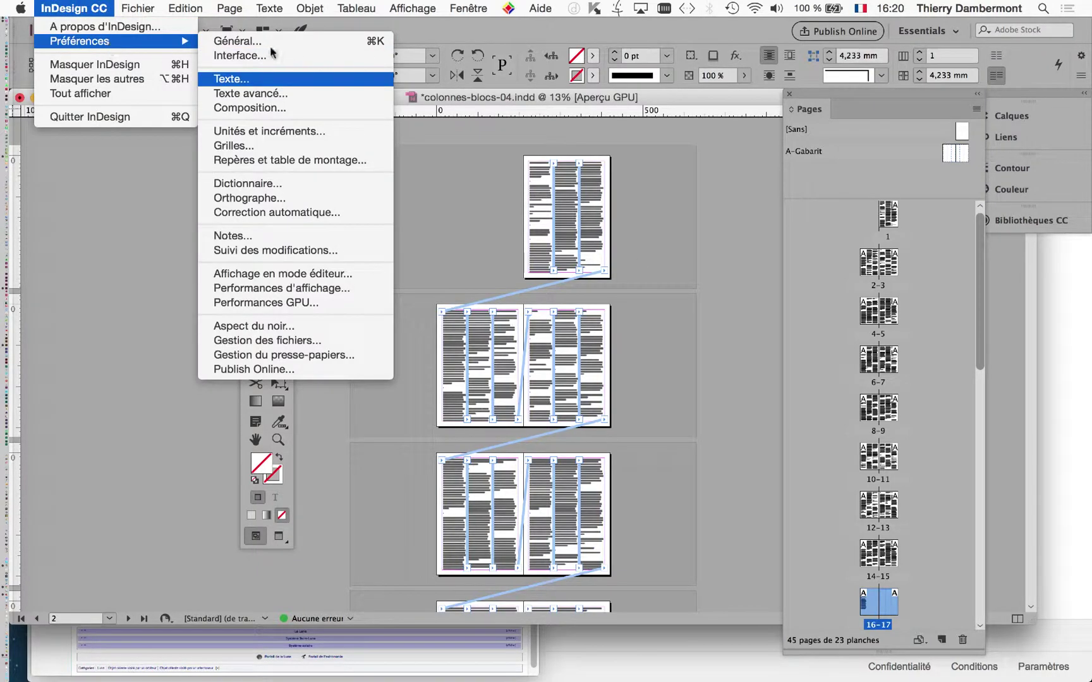
pyautogui.press('Return')
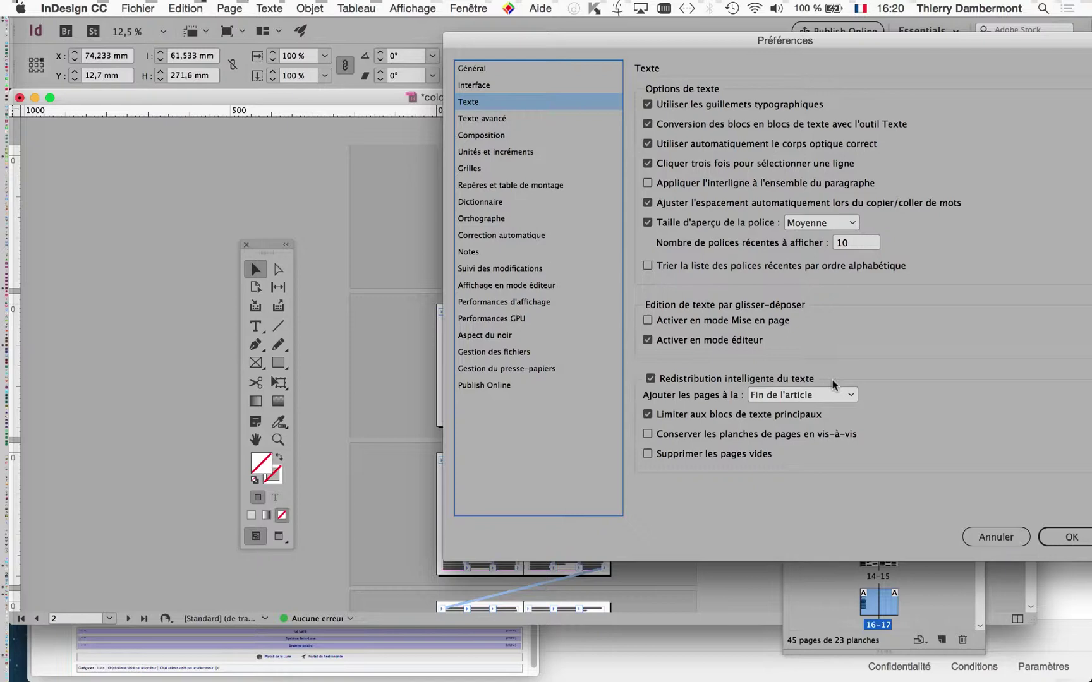
pyautogui.press('Return')
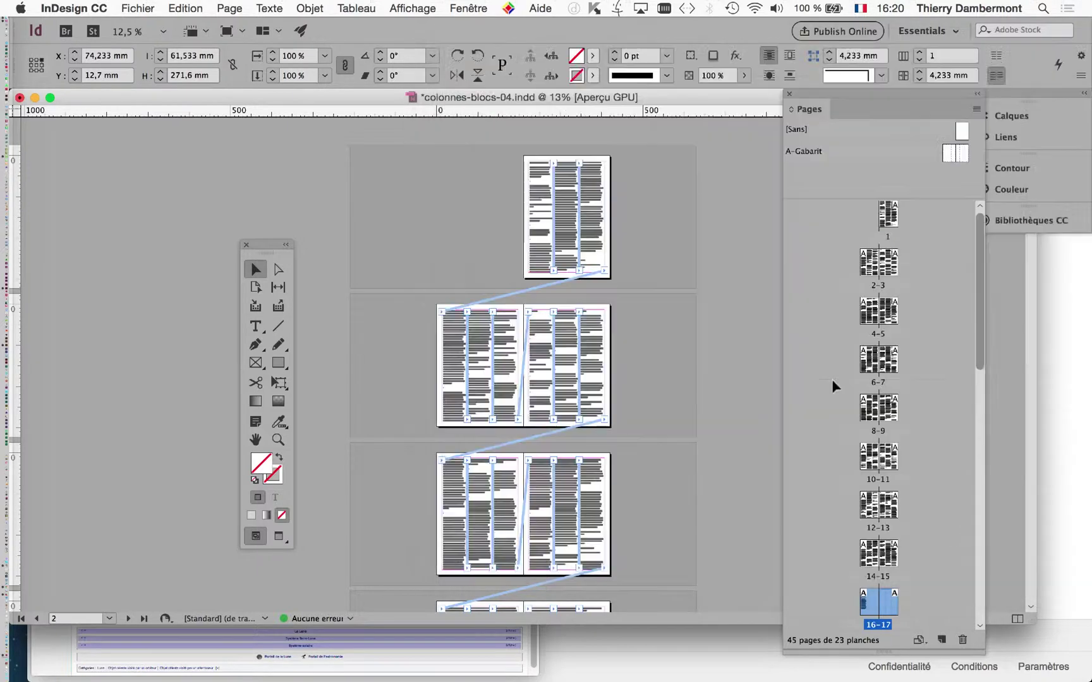
# Save the document under the new name colonnes-blocs-05.indd and move the tools panel clear of the pages.
pyautogui.scroll(-5, 833, 383)
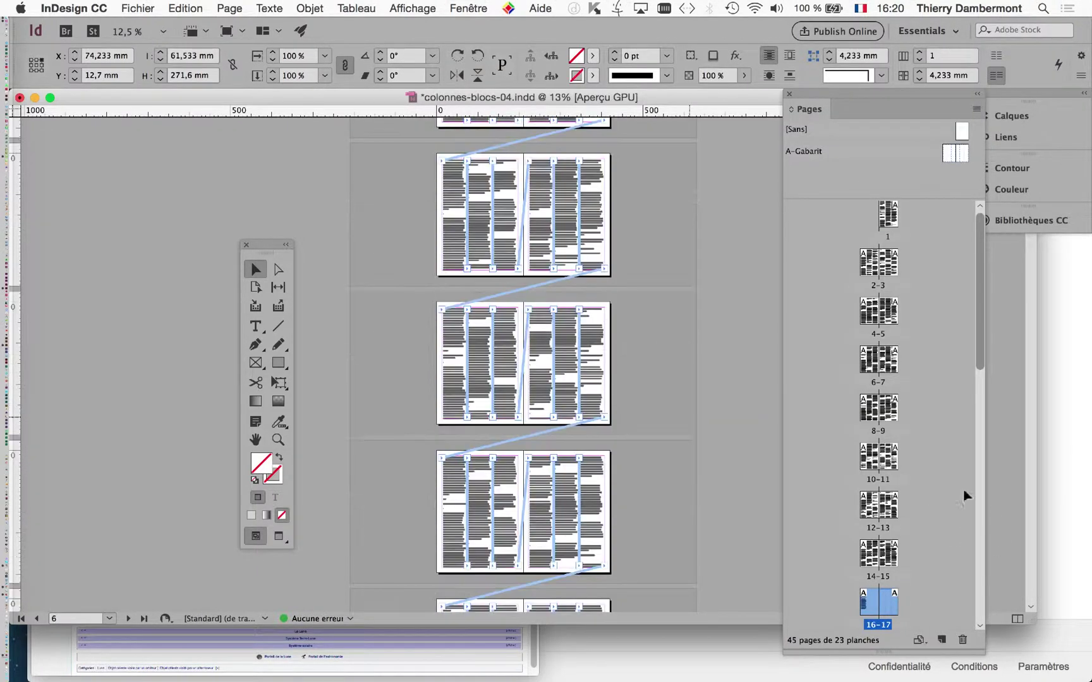
pyautogui.scroll(-4, 688, 415)
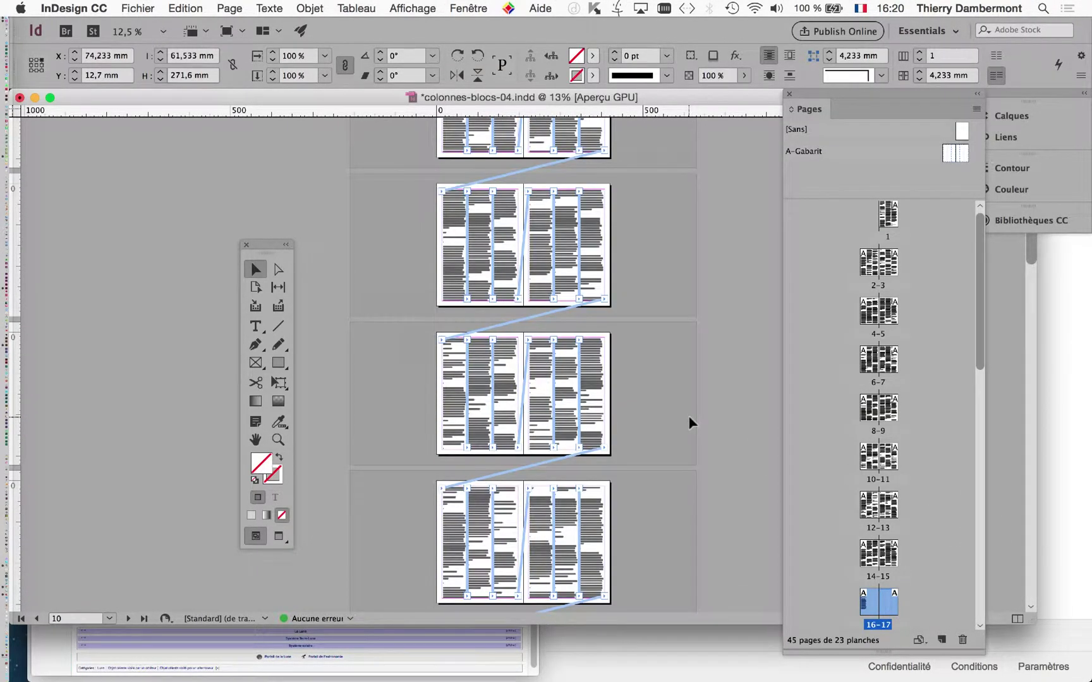
pyautogui.scroll(-3, 689, 417)
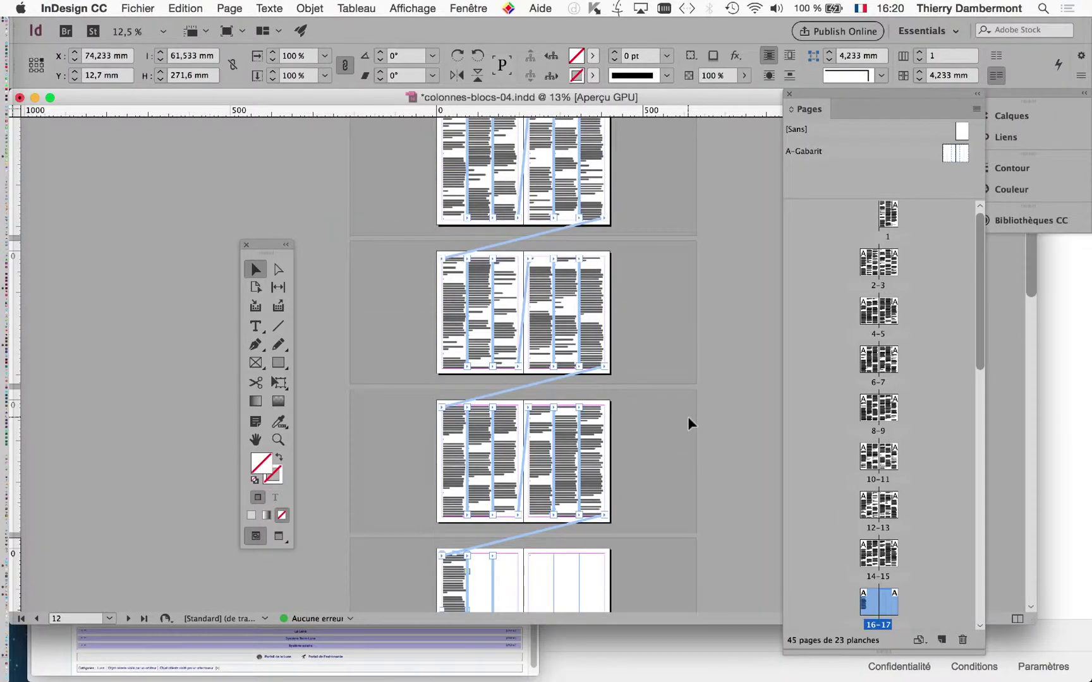
pyautogui.scroll(12, 687, 418)
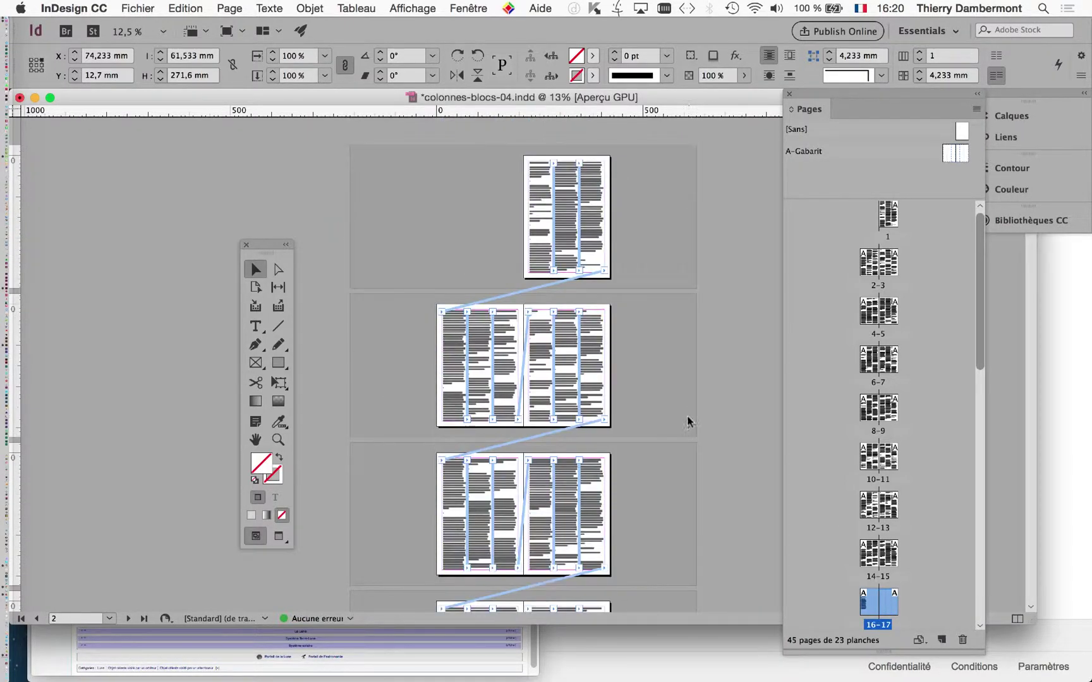
pyautogui.press('super+s')
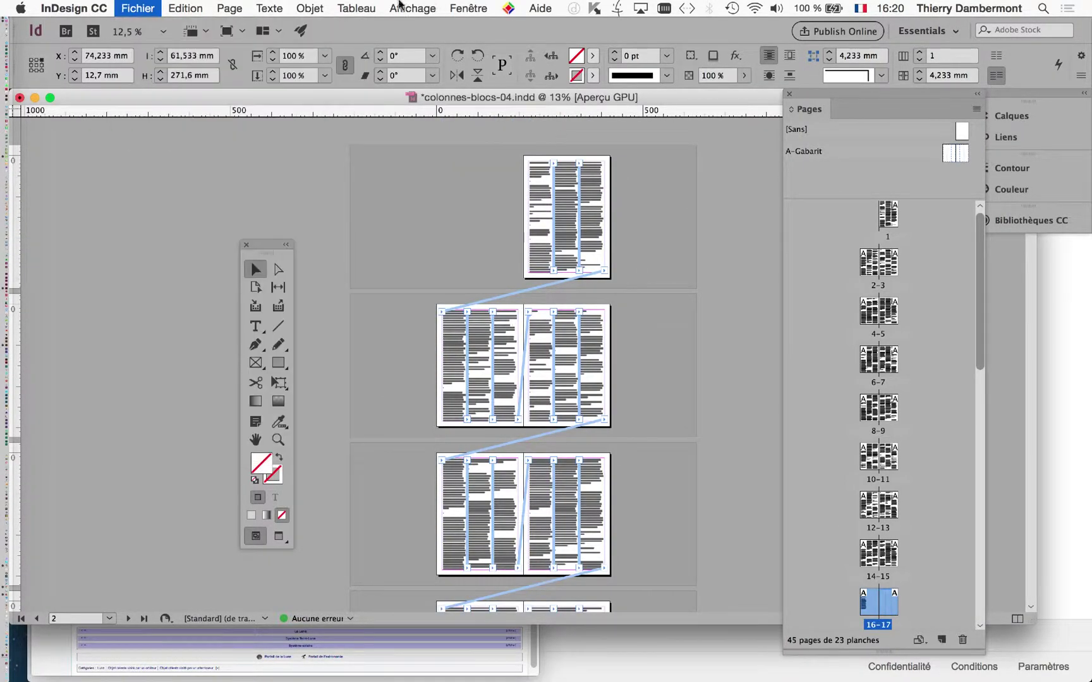
pyautogui.press('Right')
pyautogui.hotkey('shift', 'Left')
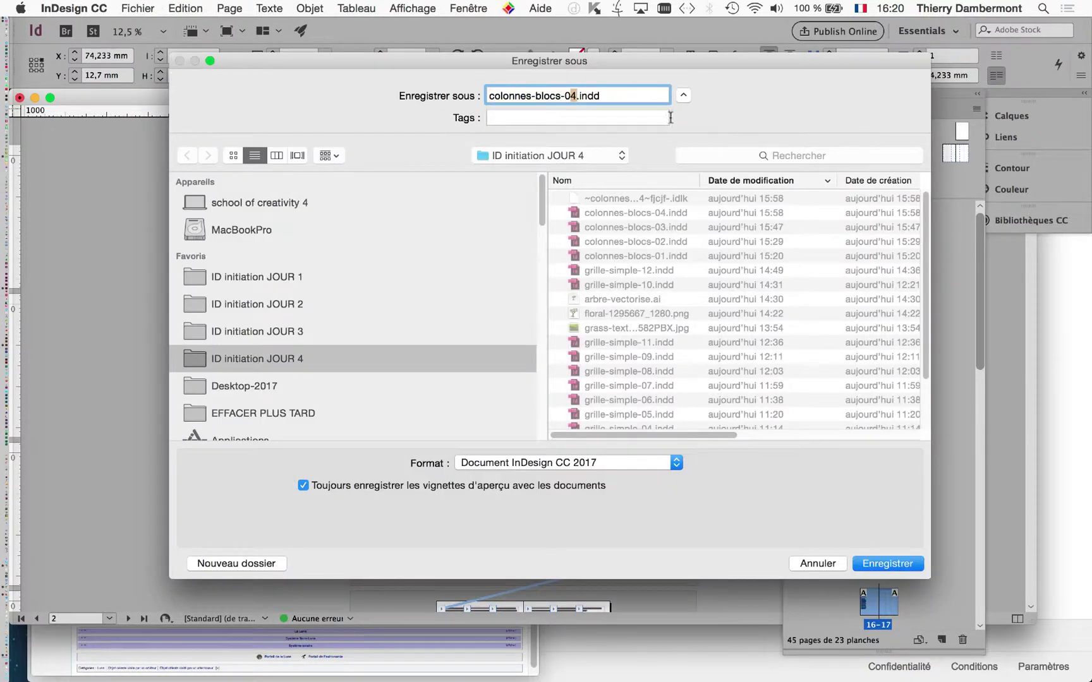
pyautogui.write('5')
pyautogui.press('Return')
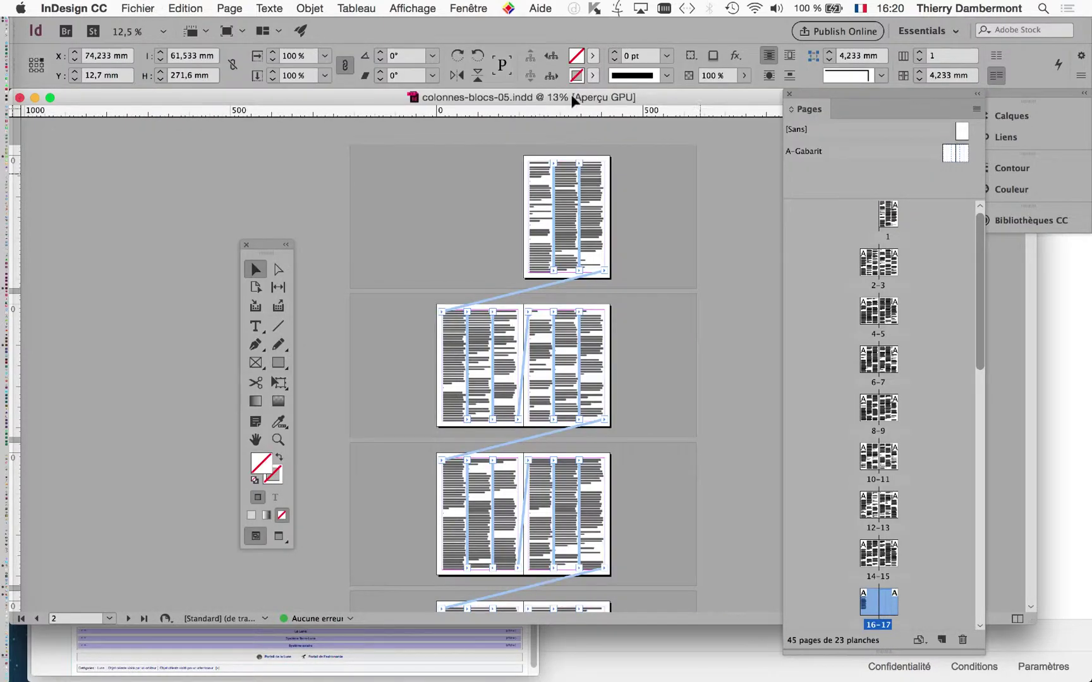
pyautogui.moveTo(266, 245); pyautogui.dragTo(133, 174)
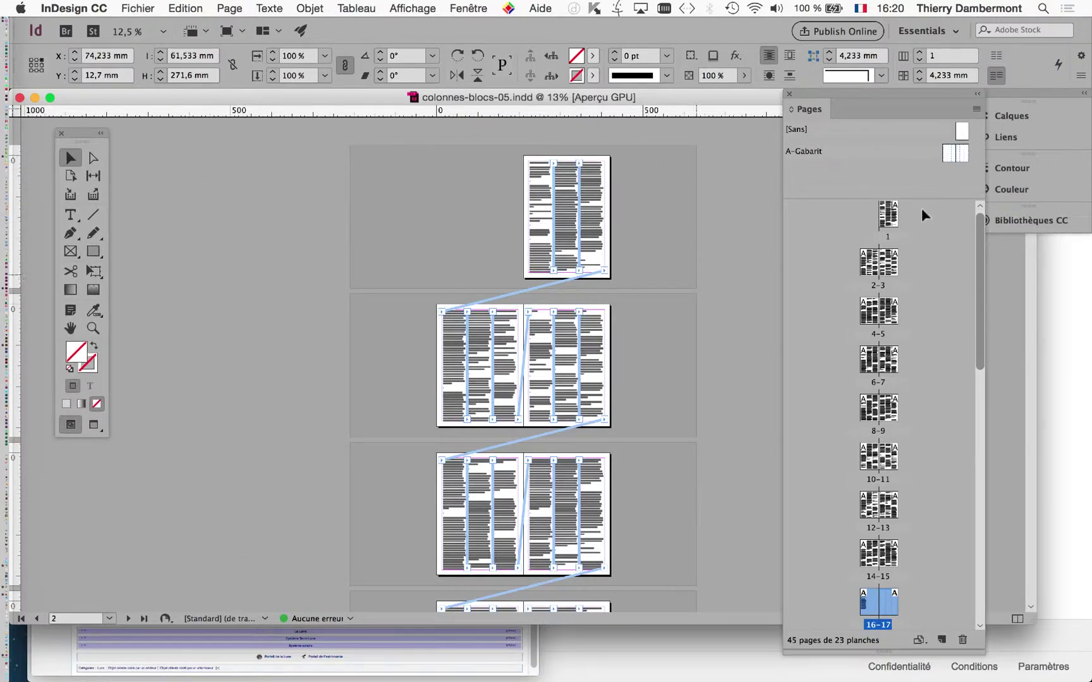
# Reopen the Texte preferences to check where Redistribution intelligente du texte adds pages, and cancel without changing anything.
pyautogui.click(92, 7)
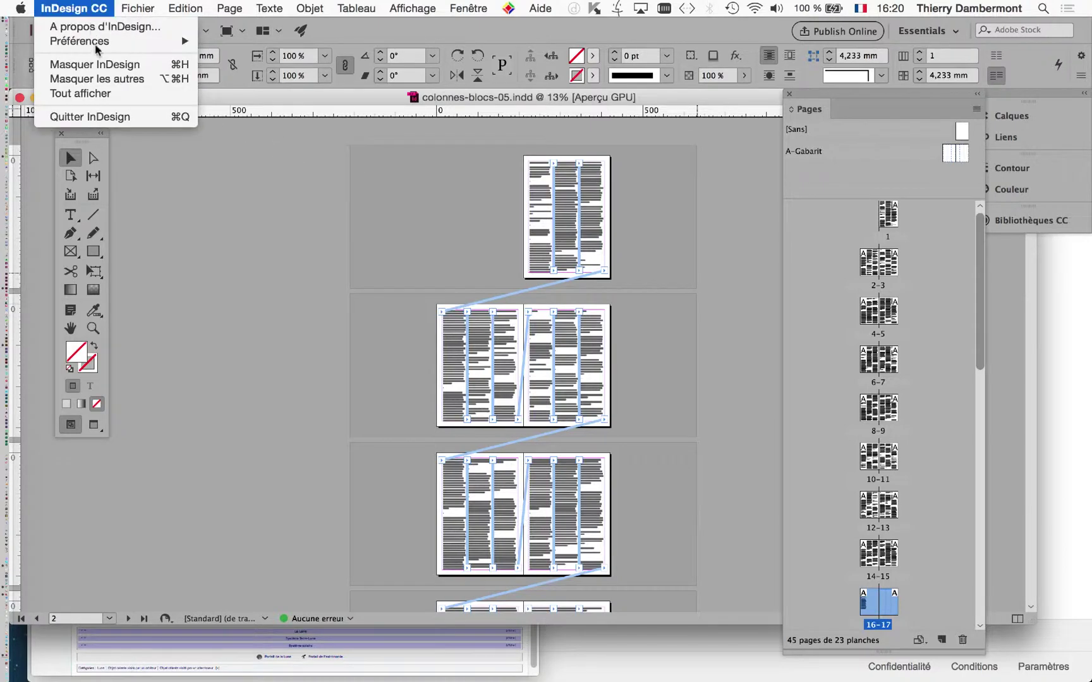
pyautogui.moveTo(101, 44)
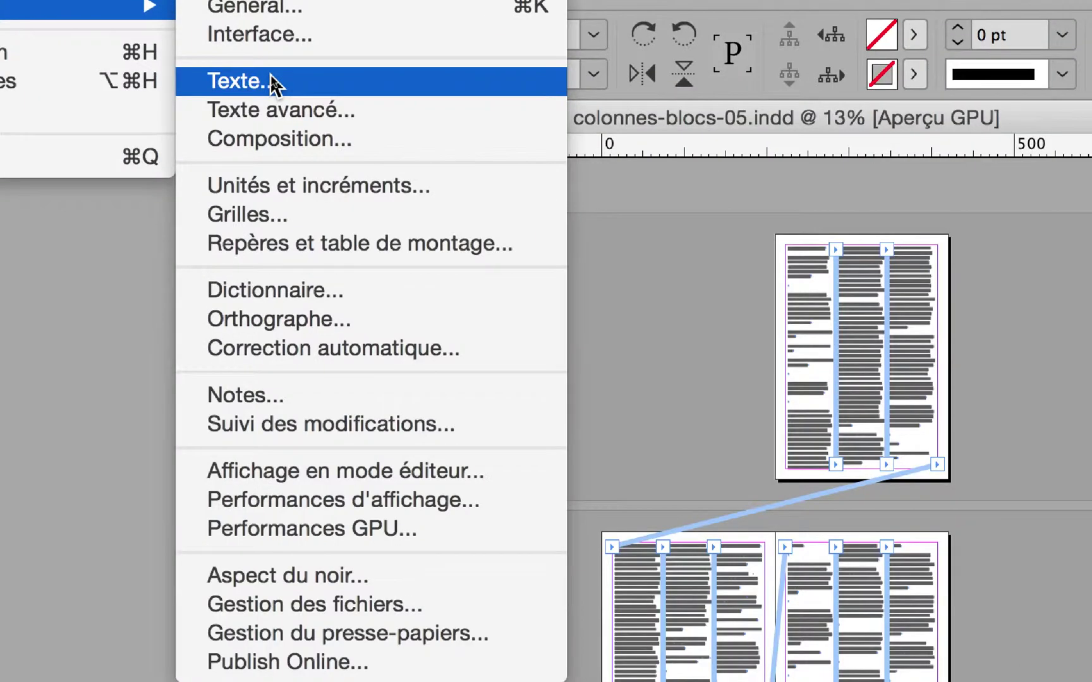
pyautogui.click(272, 79)
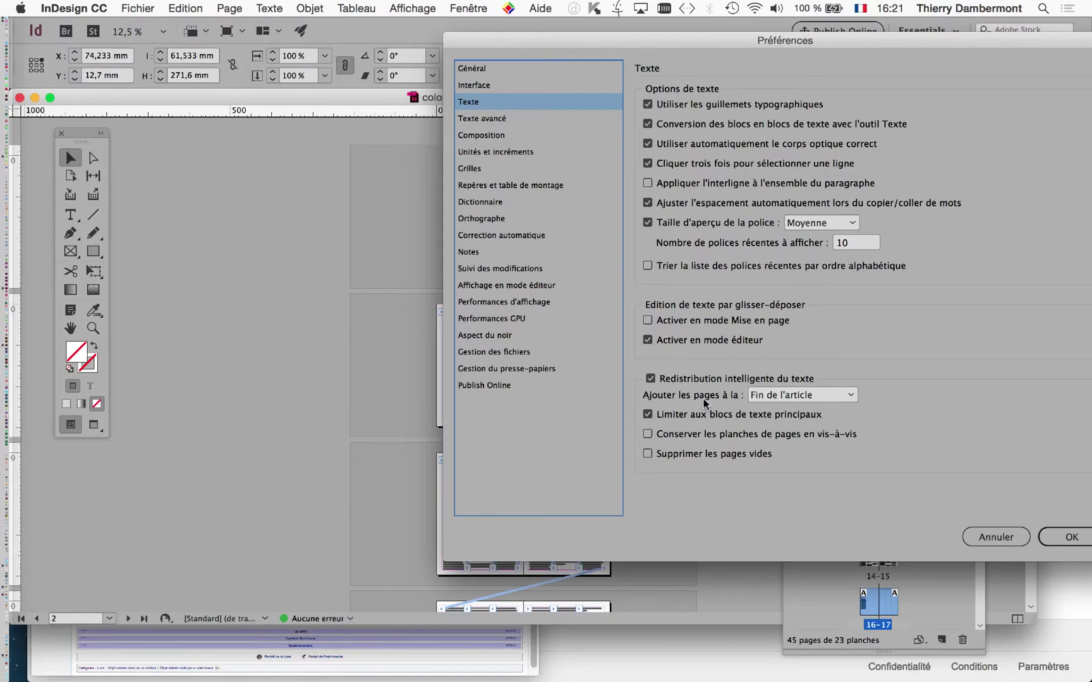
pyautogui.click(1005, 543)
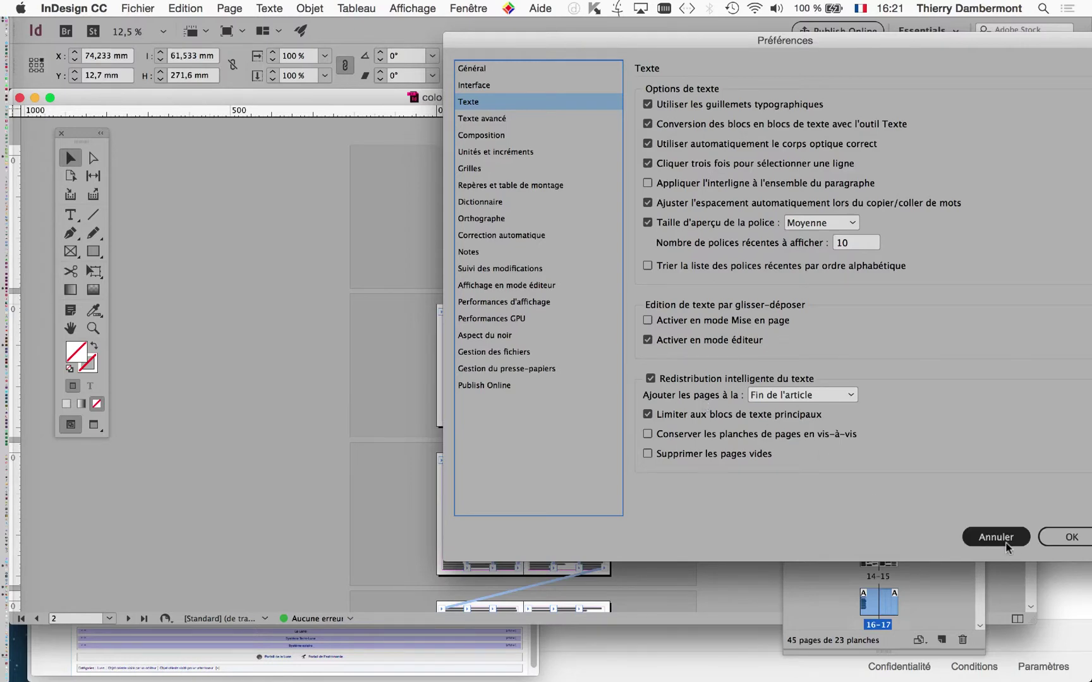
# Deselect the text frames and enlarge page 1 to 25% to view its three columns.
pyautogui.click(688, 226)
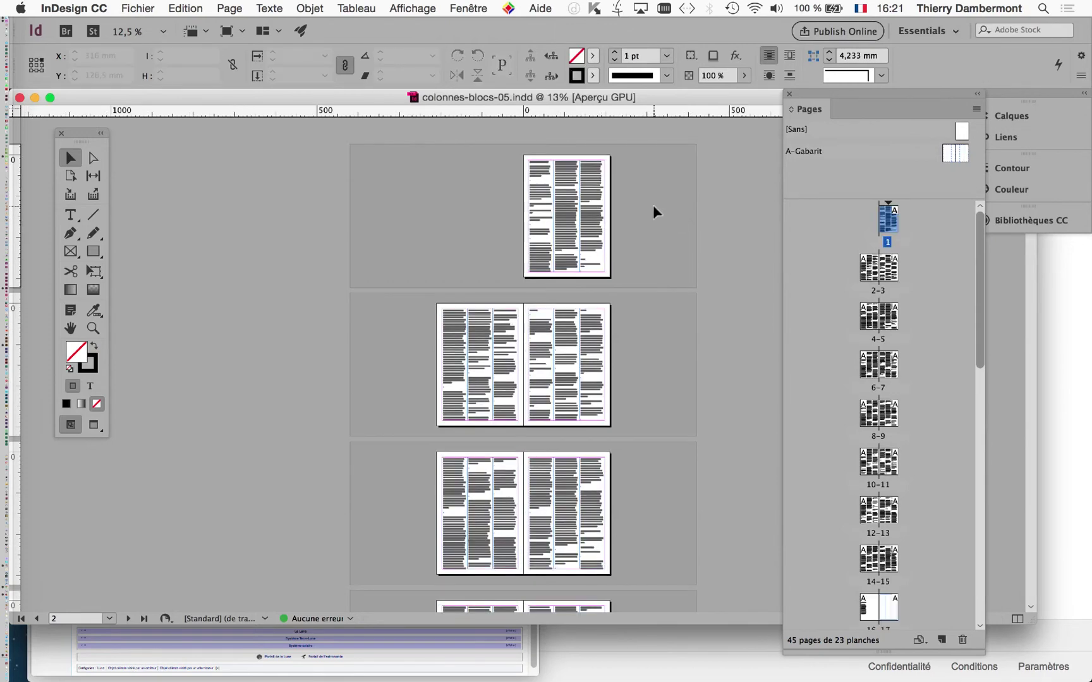
pyautogui.press('super+equal')
pyautogui.scroll(5, 708, 218)
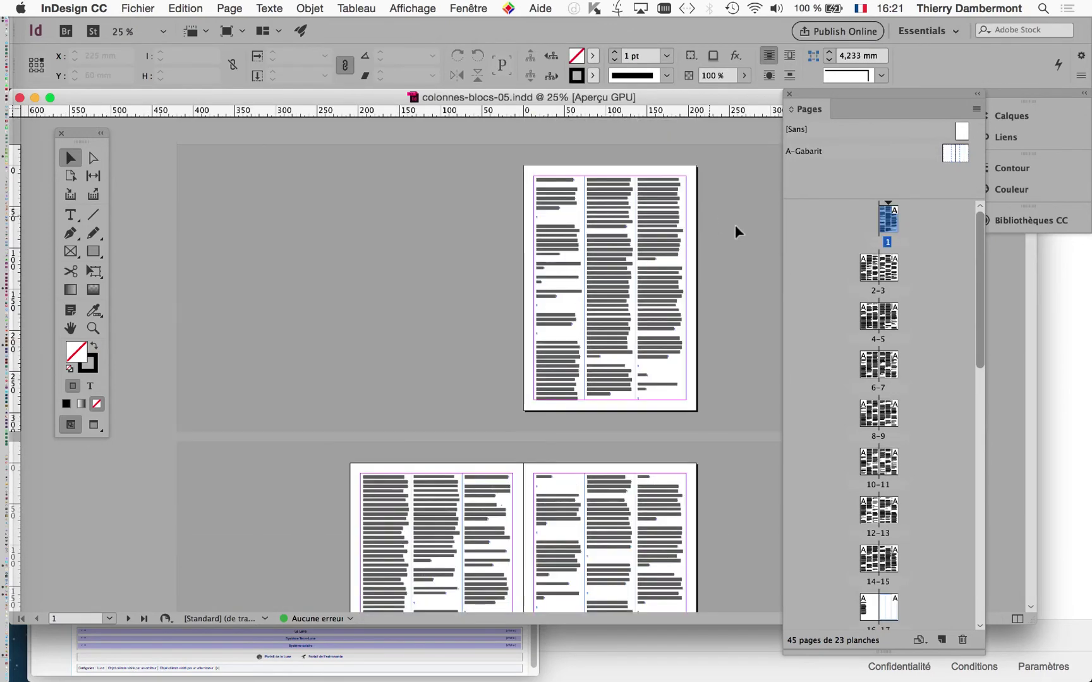